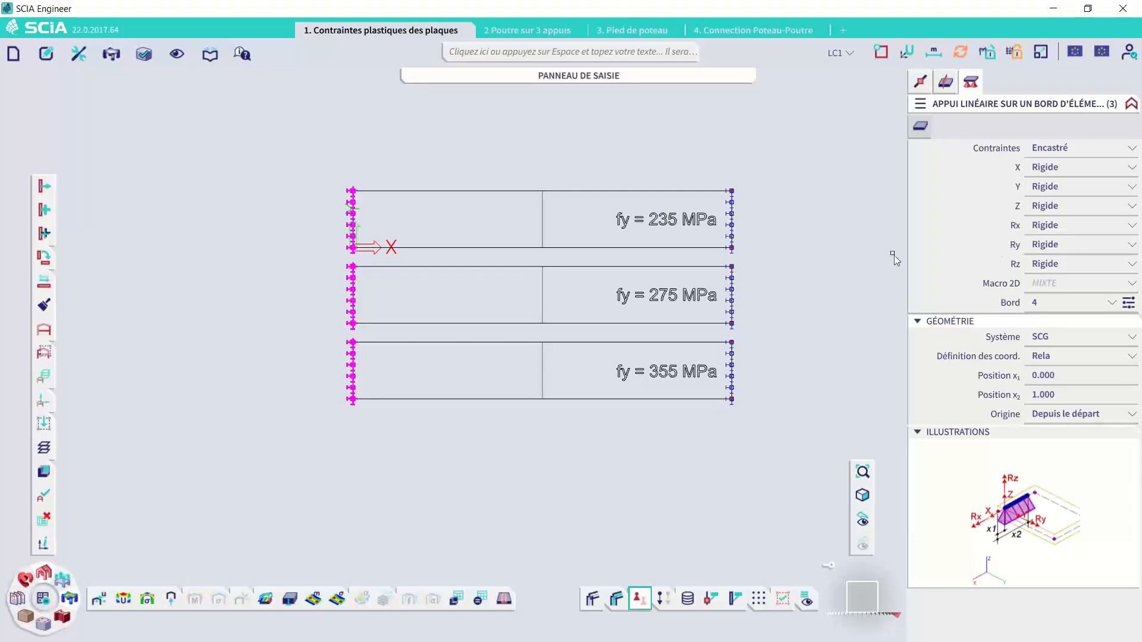
Select the three plates together to review their shared 2D member properties, and clear the selection
key("Escape")
left_click_drag(576, 176, 510, 428)
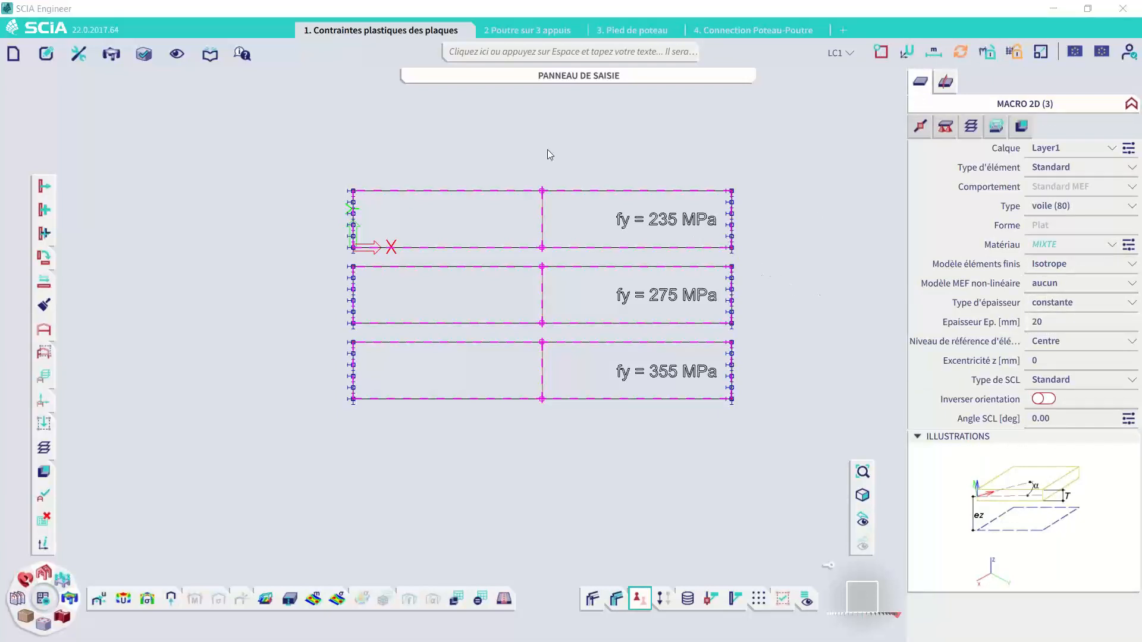
key("Escape")
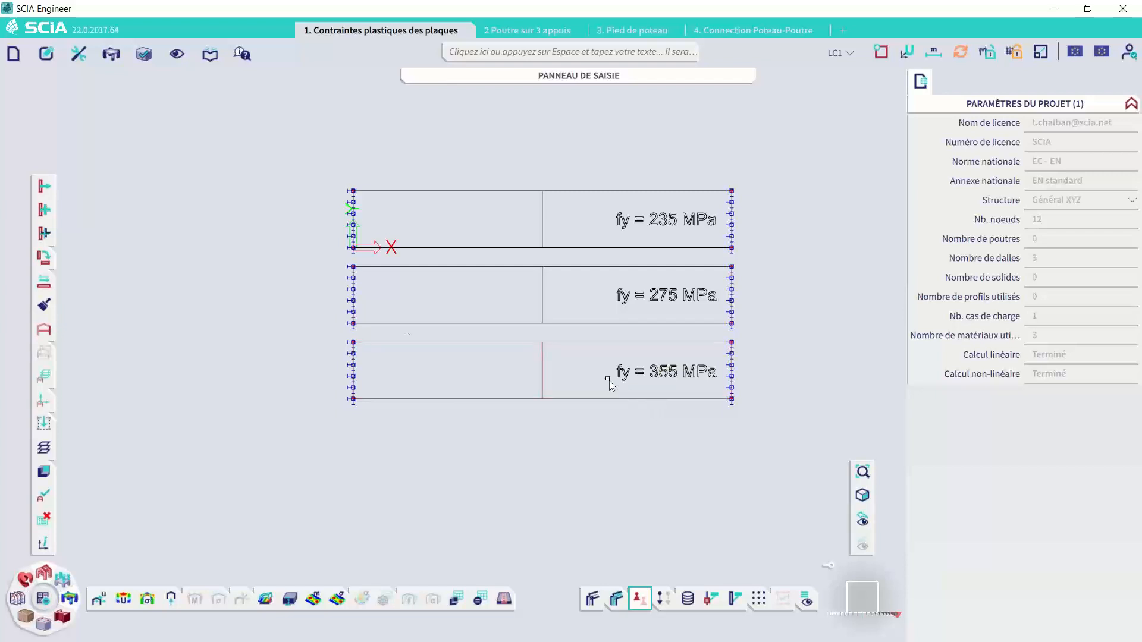
Check the non-linearity and general plasticity (Plasticité générale) options in the project's functionality settings, and close them without changes
left_click(16, 59)
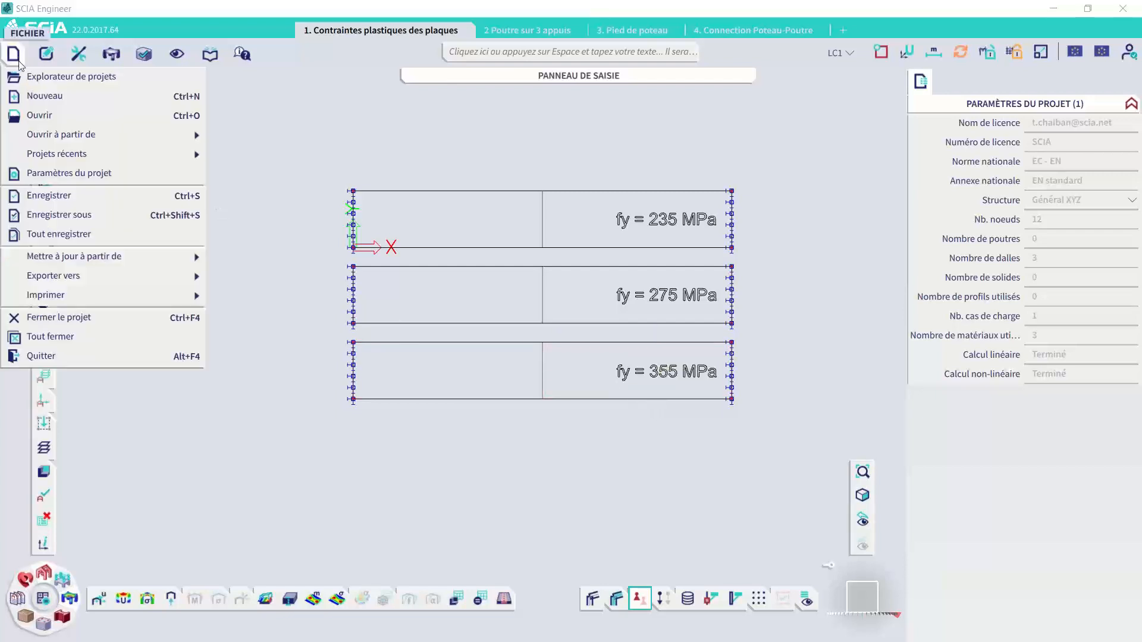
left_click(71, 173)
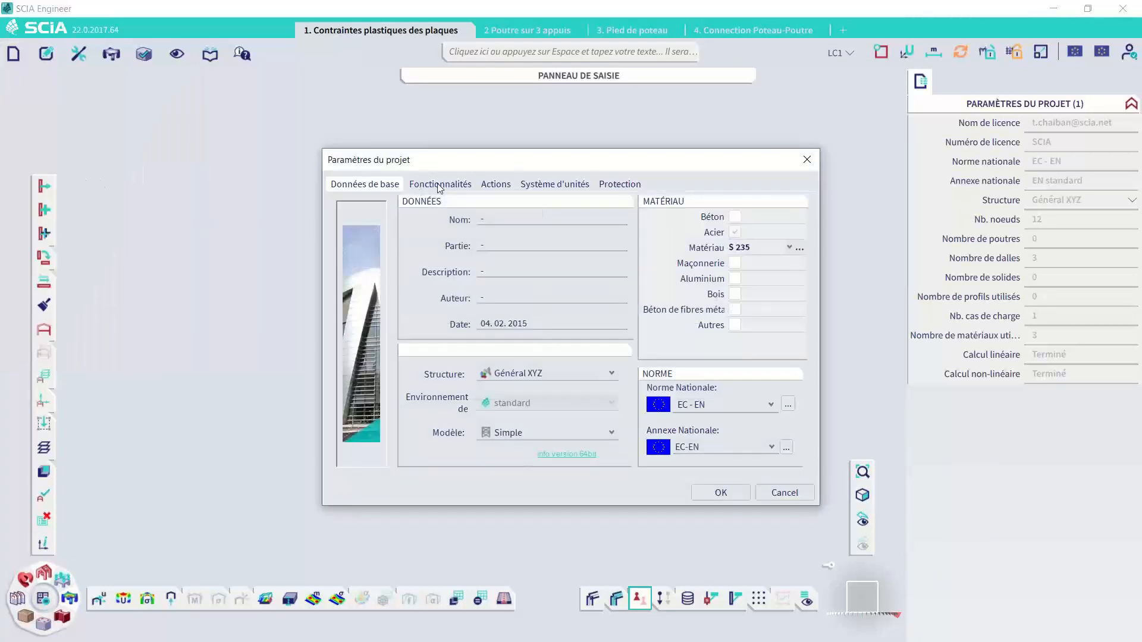
left_click(434, 184)
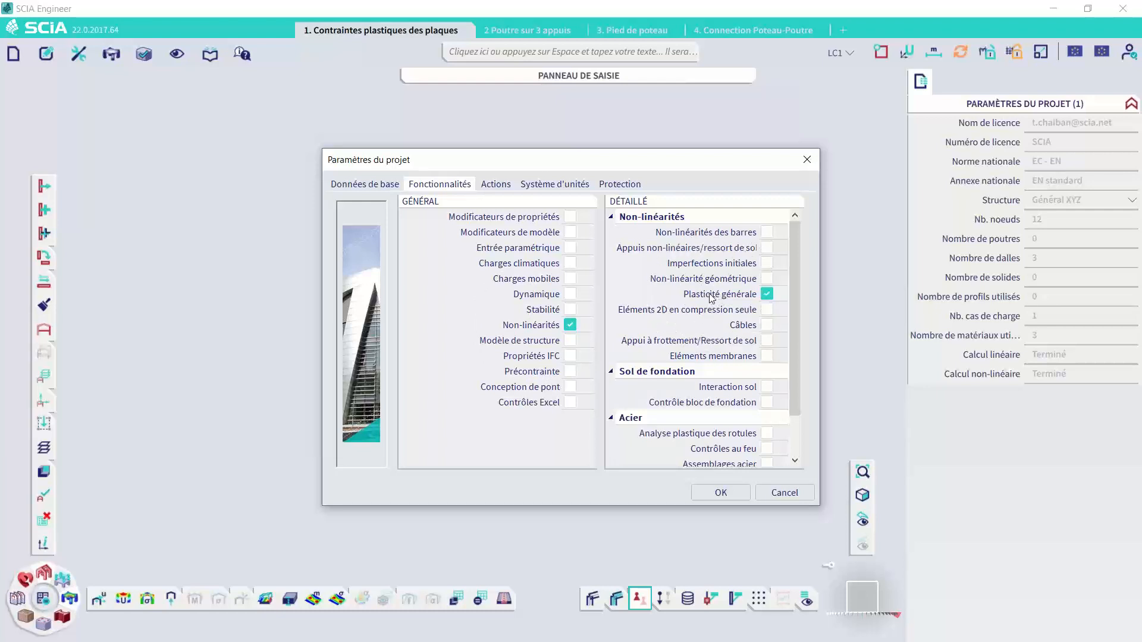
left_click(807, 160)
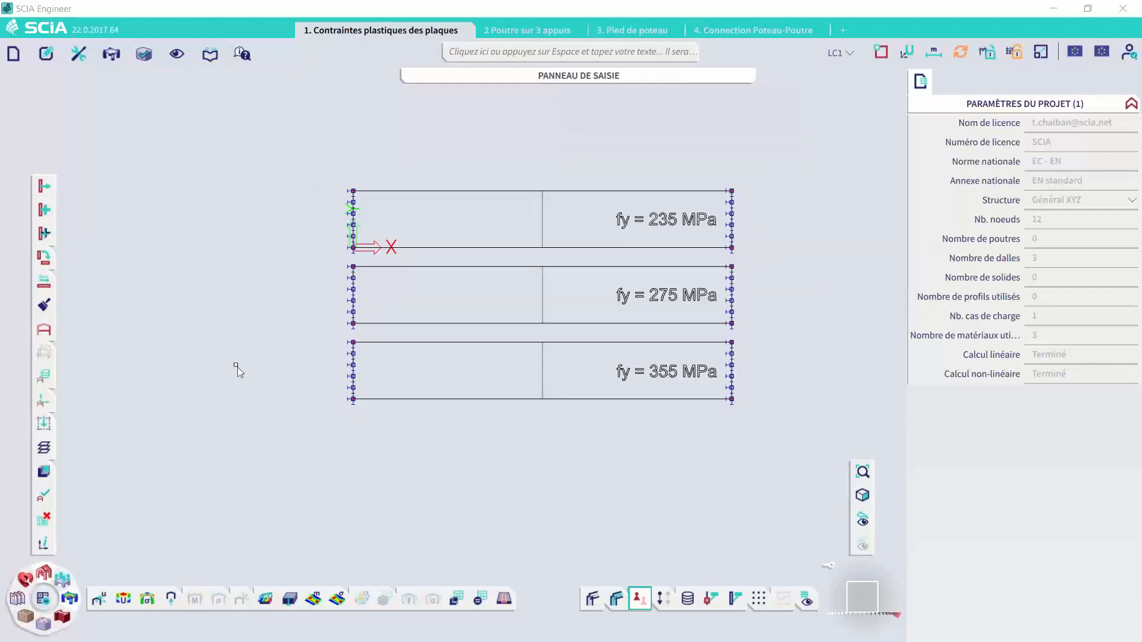
Open the materials library and review the S 235 steel's non-linear material behaviour and introduction type options
left_click(44, 471)
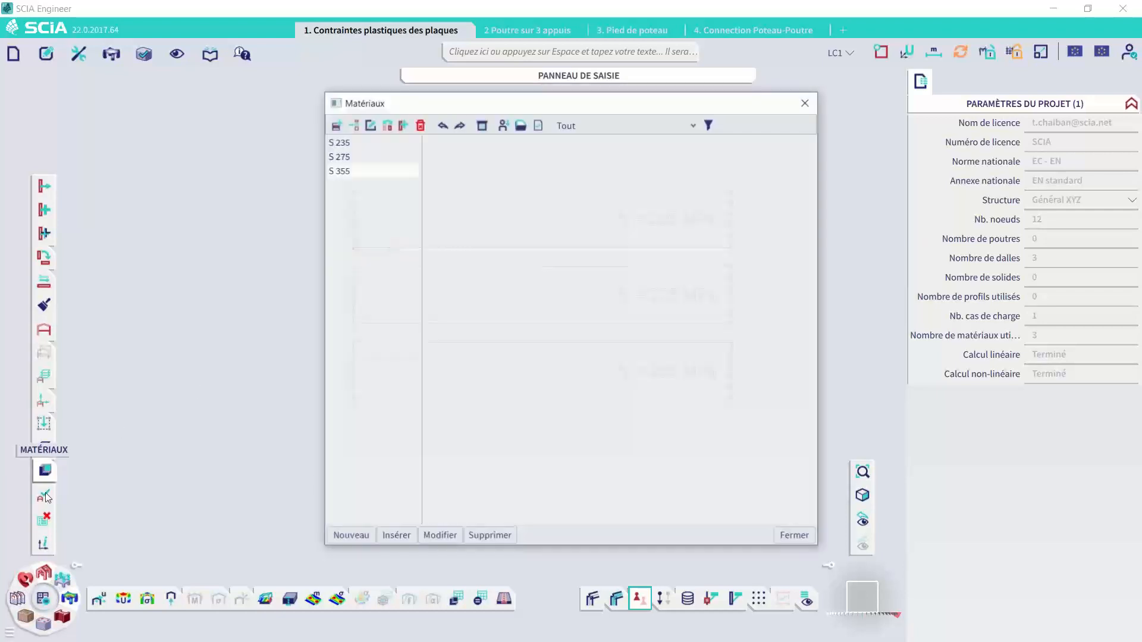
left_click(352, 143)
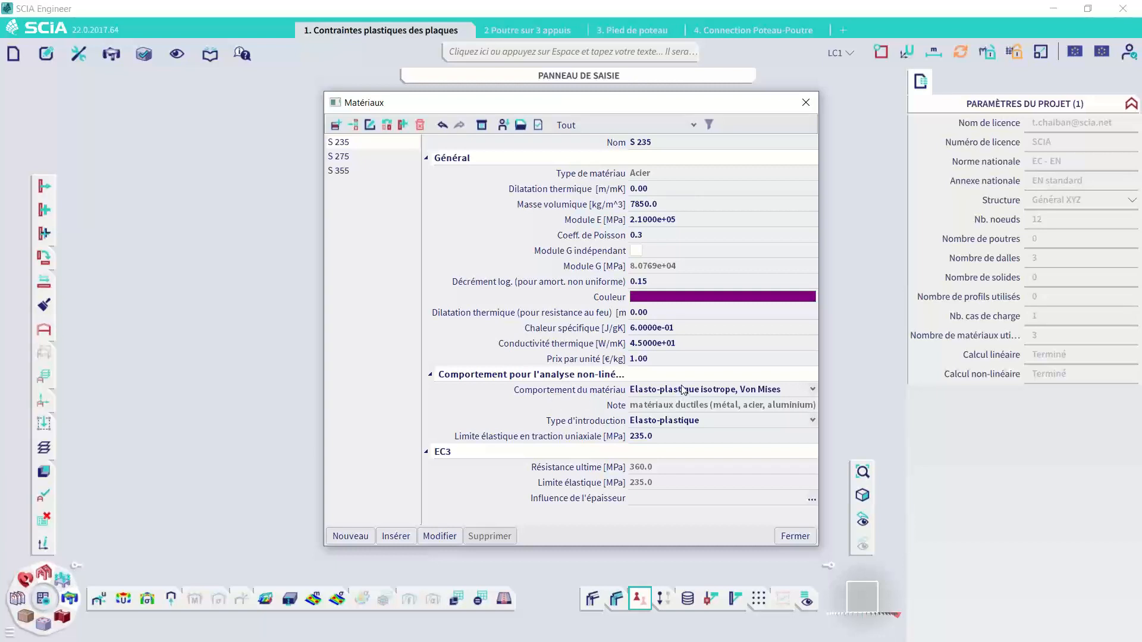
left_click(763, 391)
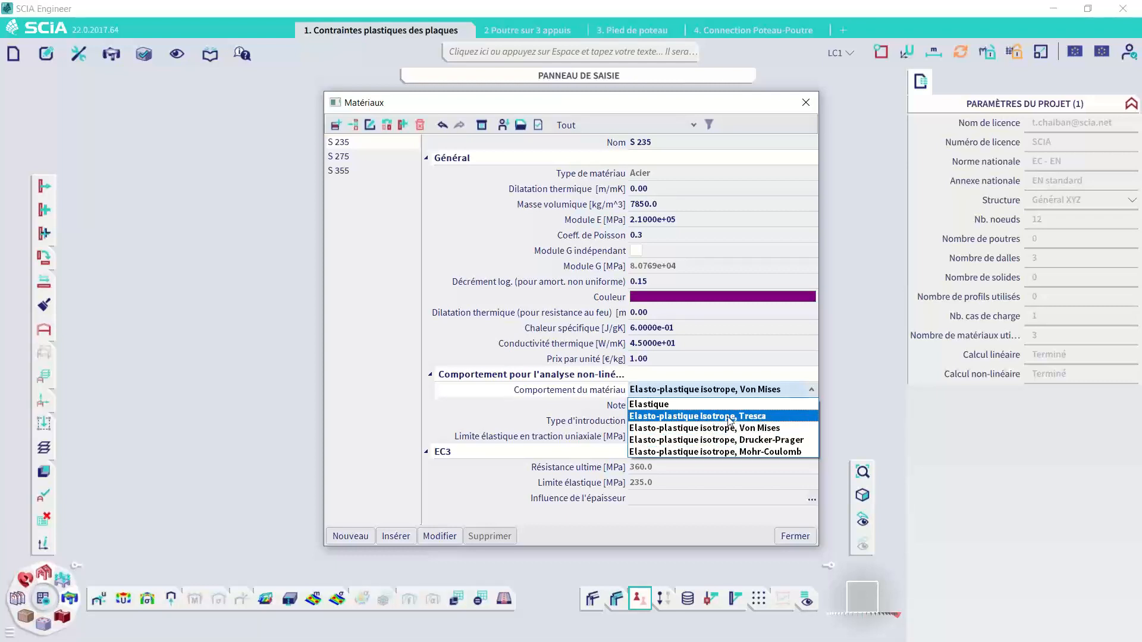
left_click(542, 411)
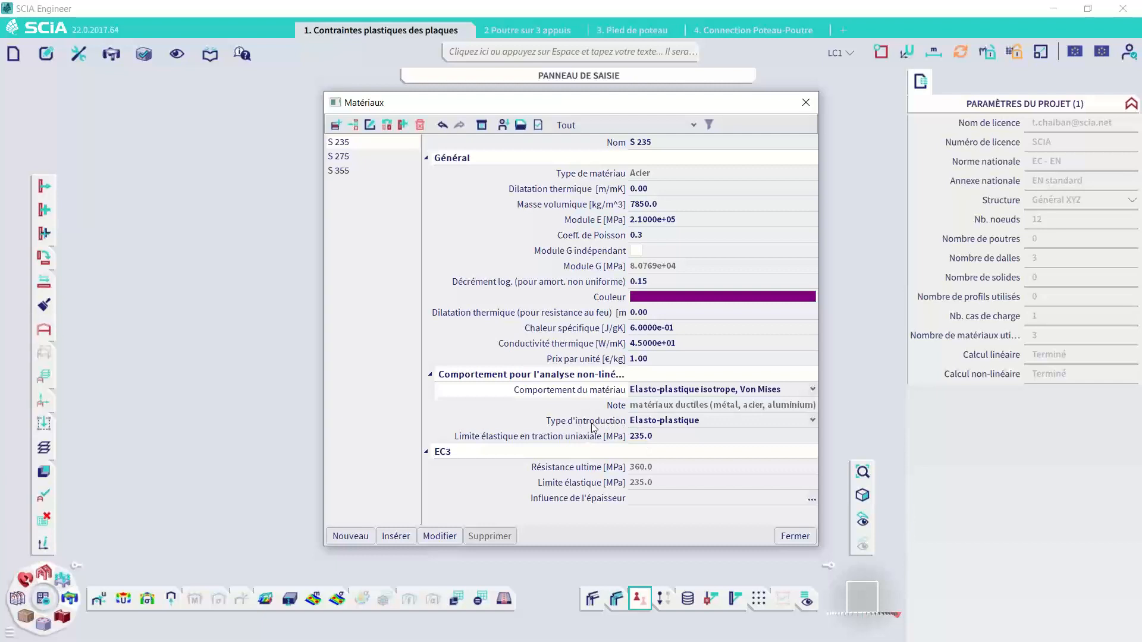
left_click(676, 420)
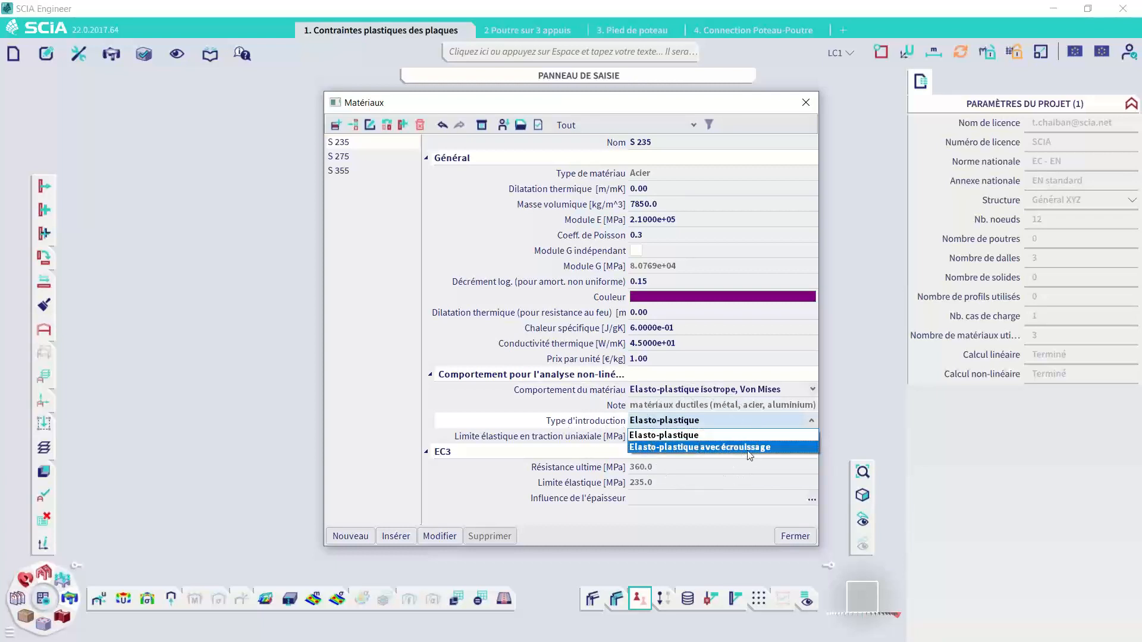
left_click(582, 429)
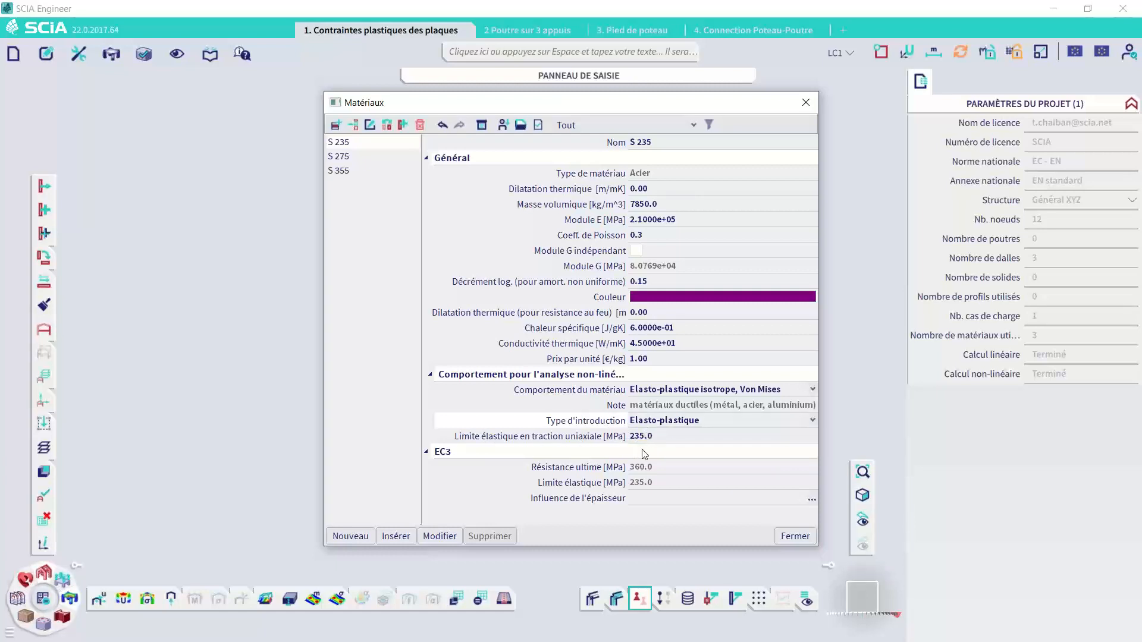
Review the non-linear behaviour and uniaxial yield limit of the S 275 and S 355 steels, and close the library
left_click(352, 157)
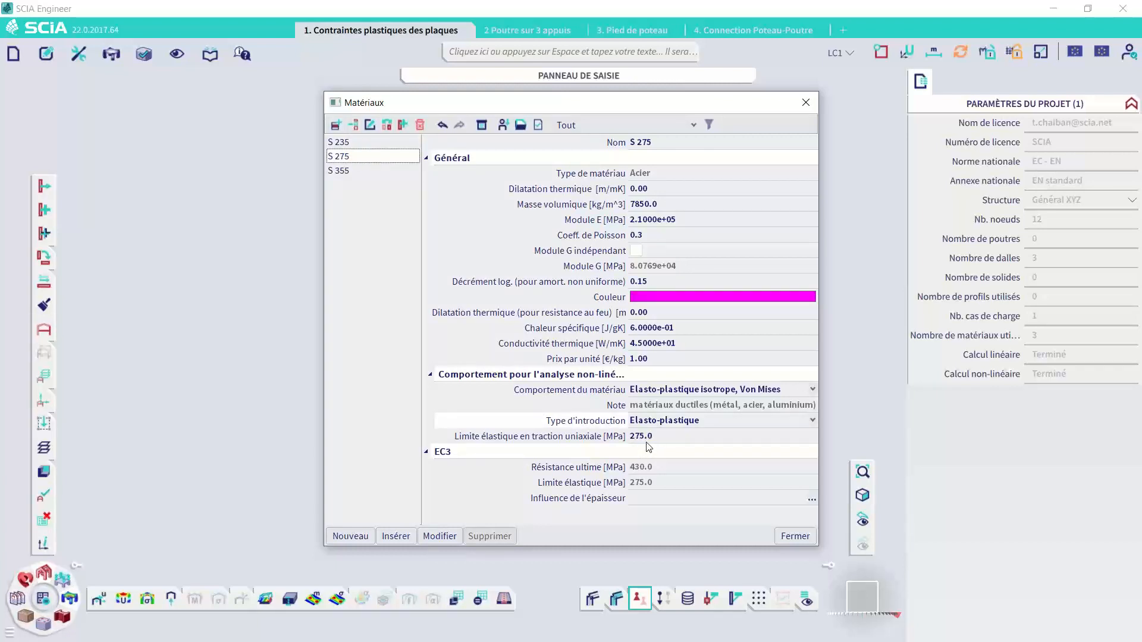
left_click(360, 171)
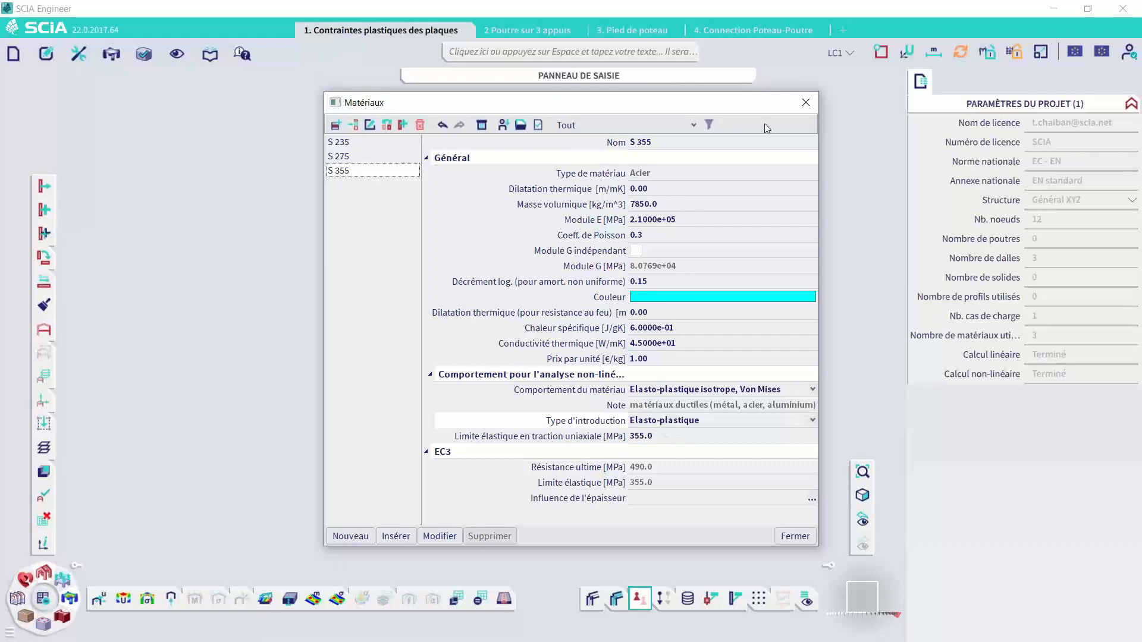
left_click(806, 103)
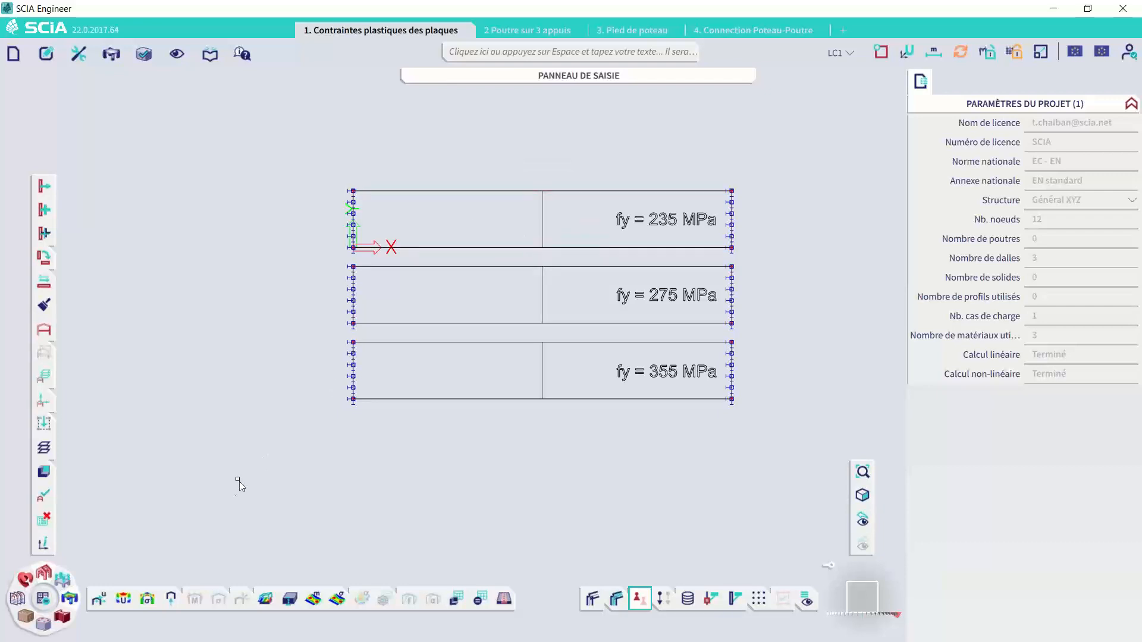
Show the loads, inspect the surface load on one plate and on all three together, and hide the loads again
left_click(660, 599)
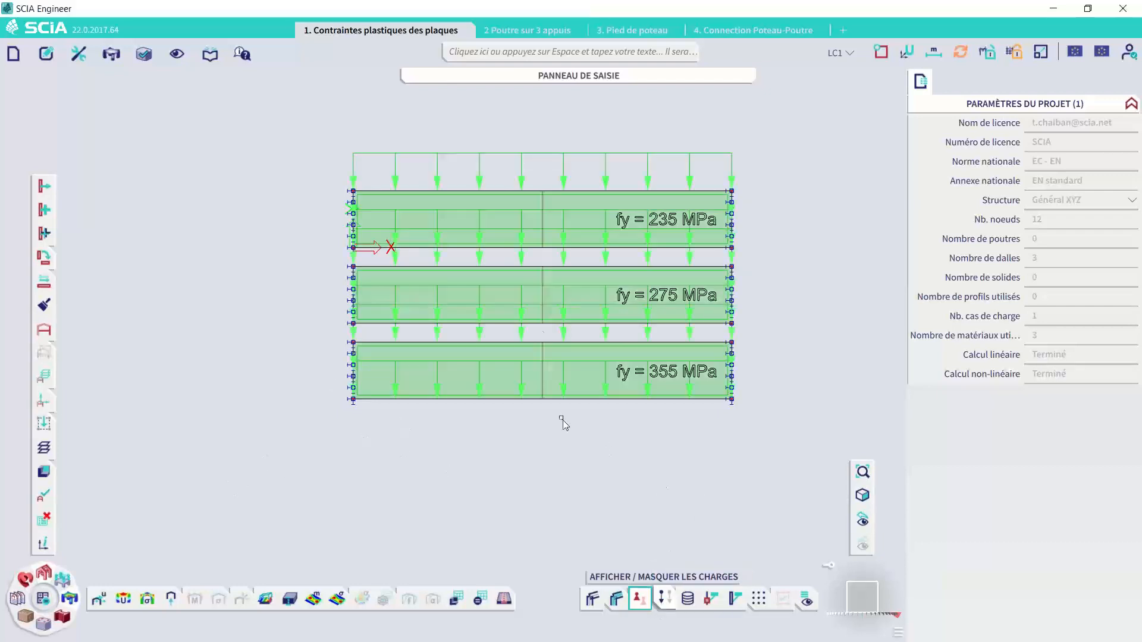
left_click(608, 159)
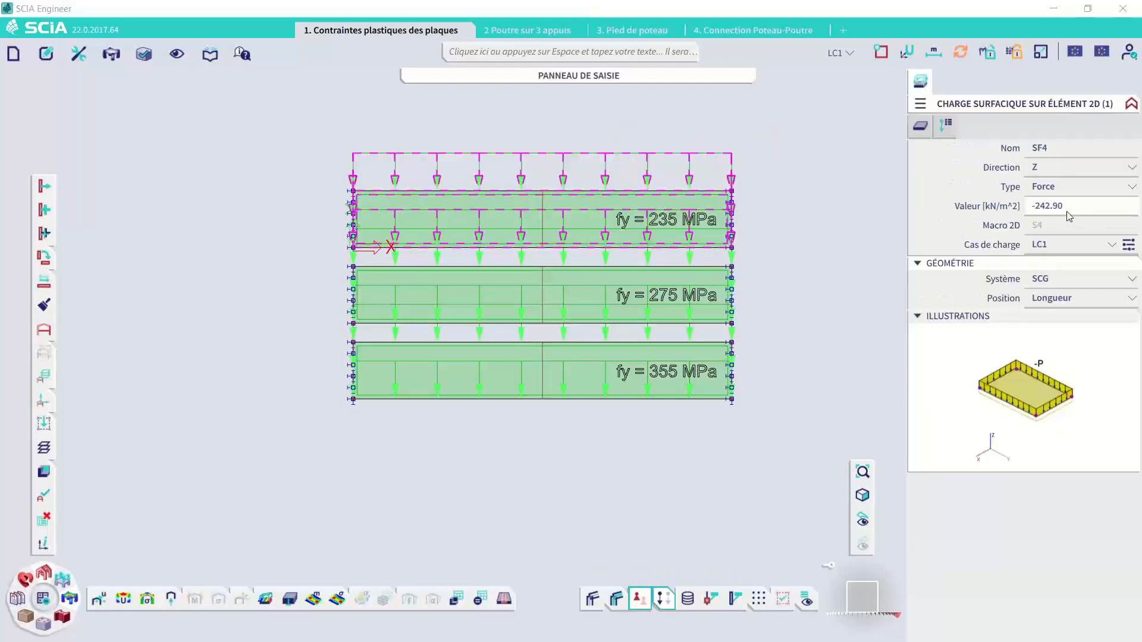
right_click(1053, 210)
left_click(995, 234)
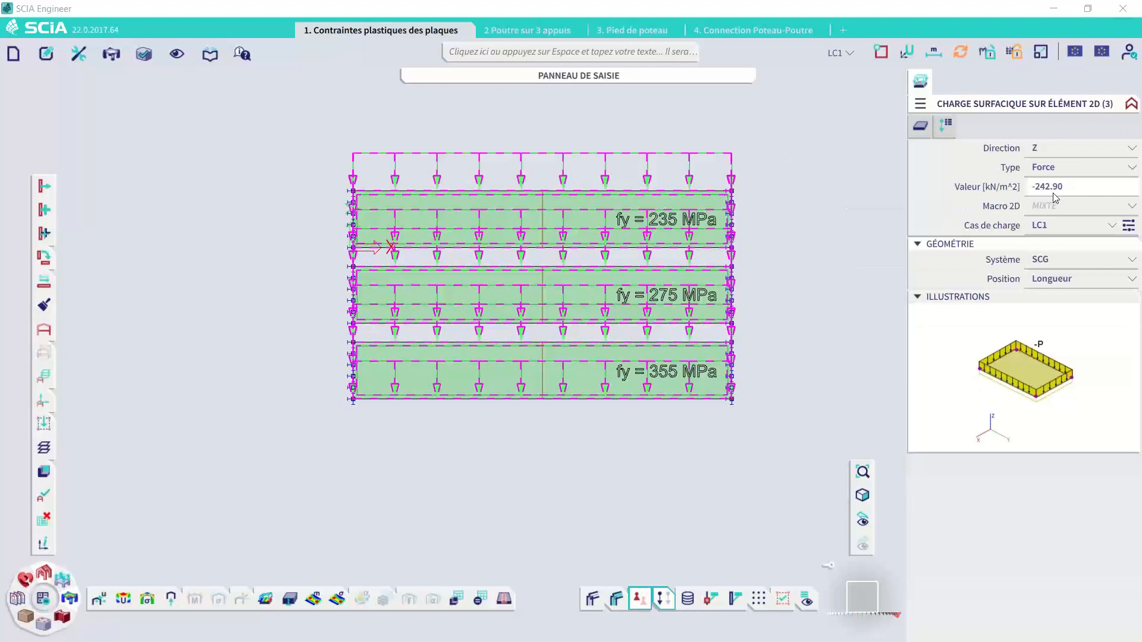
left_click(662, 598)
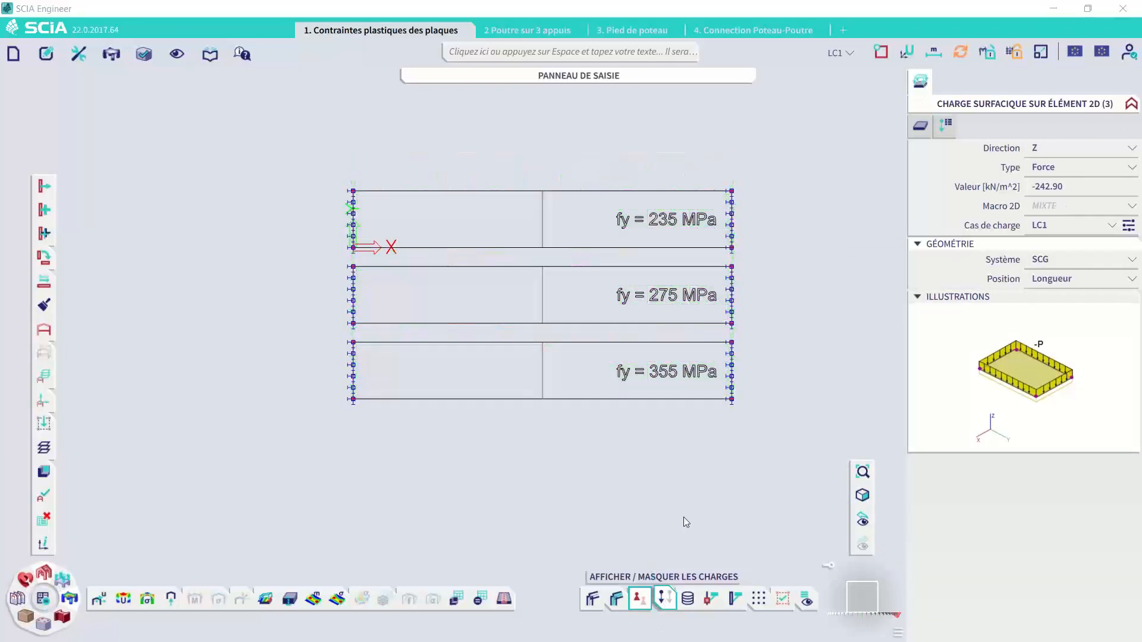
Check the linear combinations list and the contents of non-linear combination NC1, and close both managers
left_click(63, 581)
left_click(149, 598)
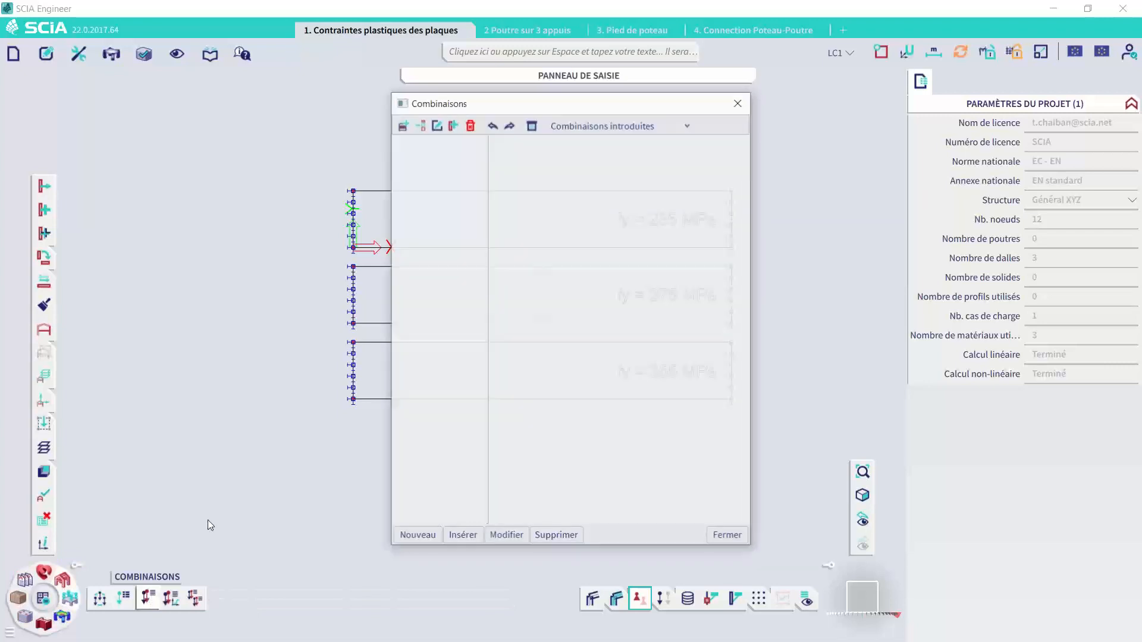
left_click(739, 126)
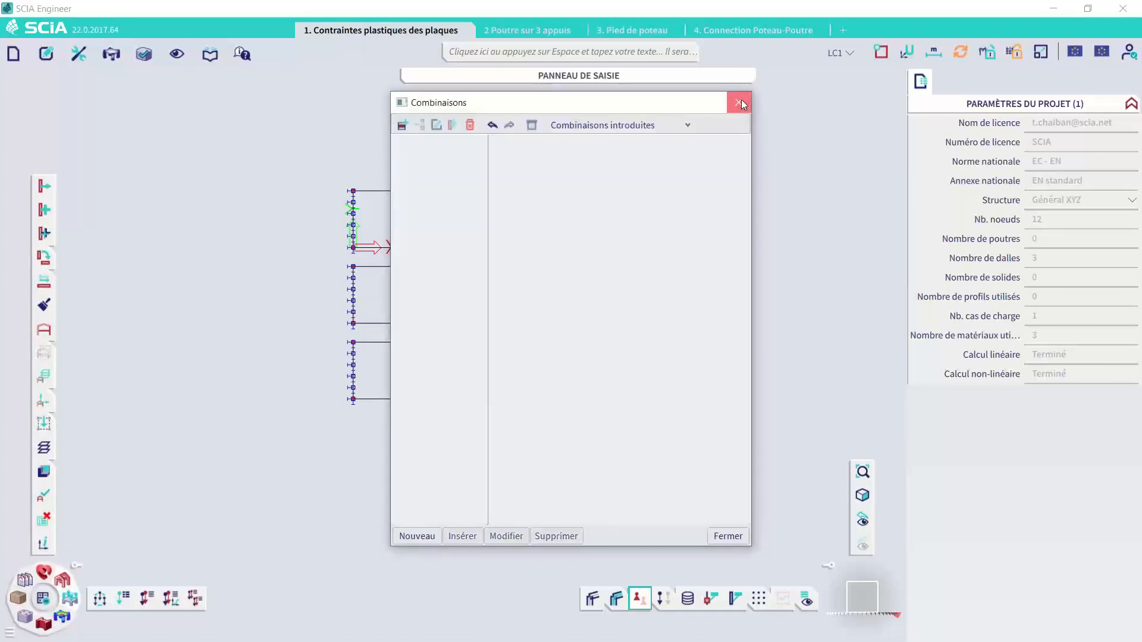
left_click(739, 102)
left_click(171, 598)
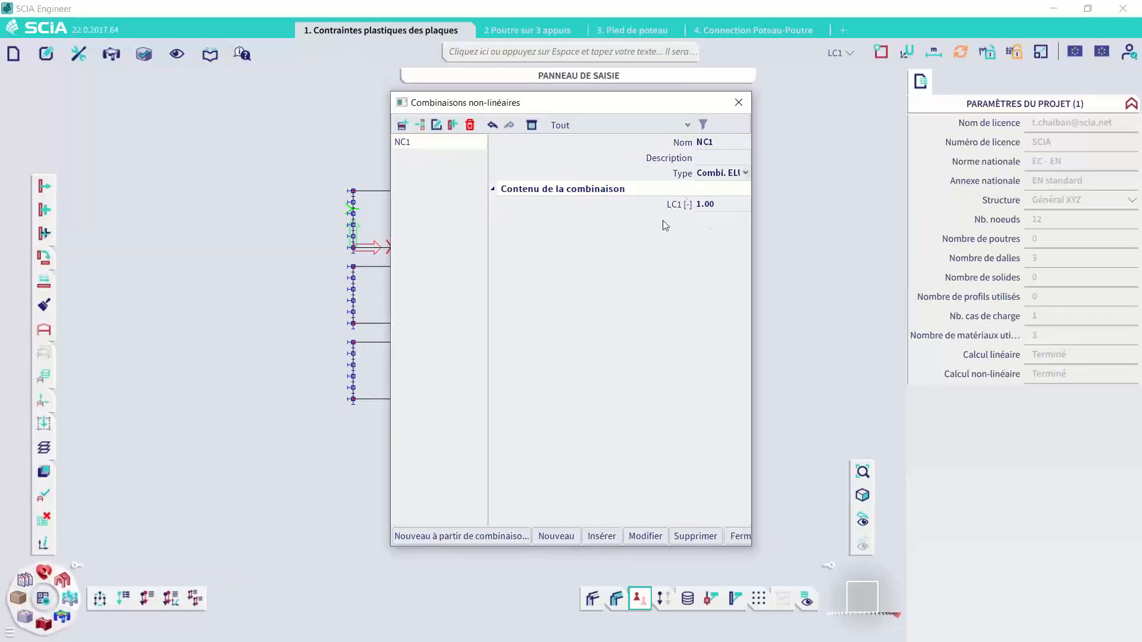
left_click(736, 104)
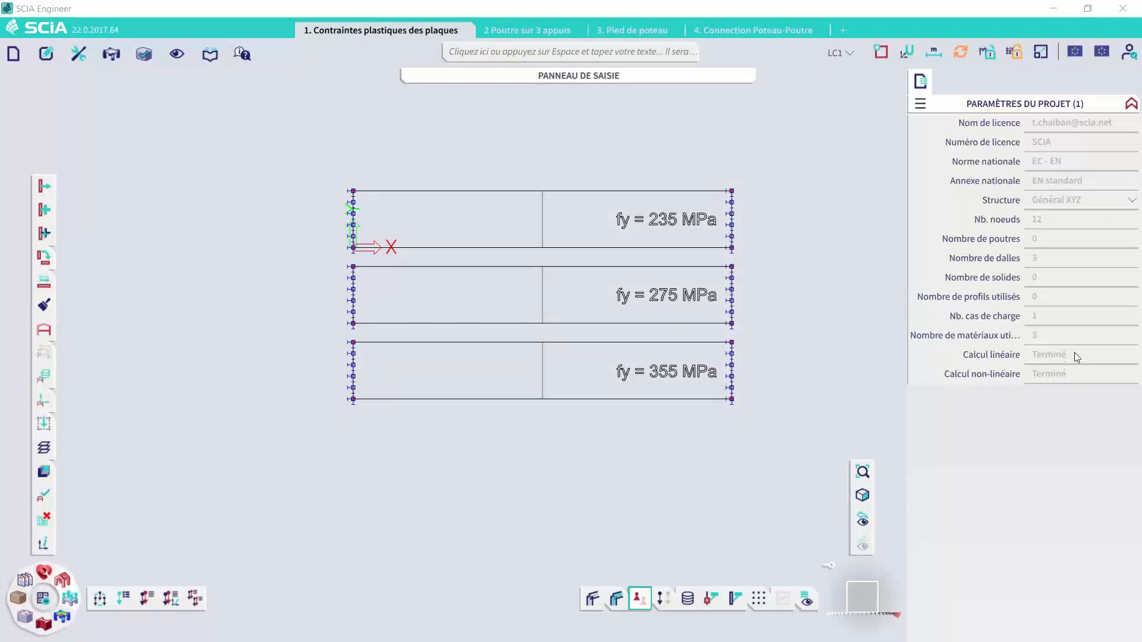
Open the 2D stress/strain results for the plates and set the load type to Cas de charge with LC1
left_click(61, 620)
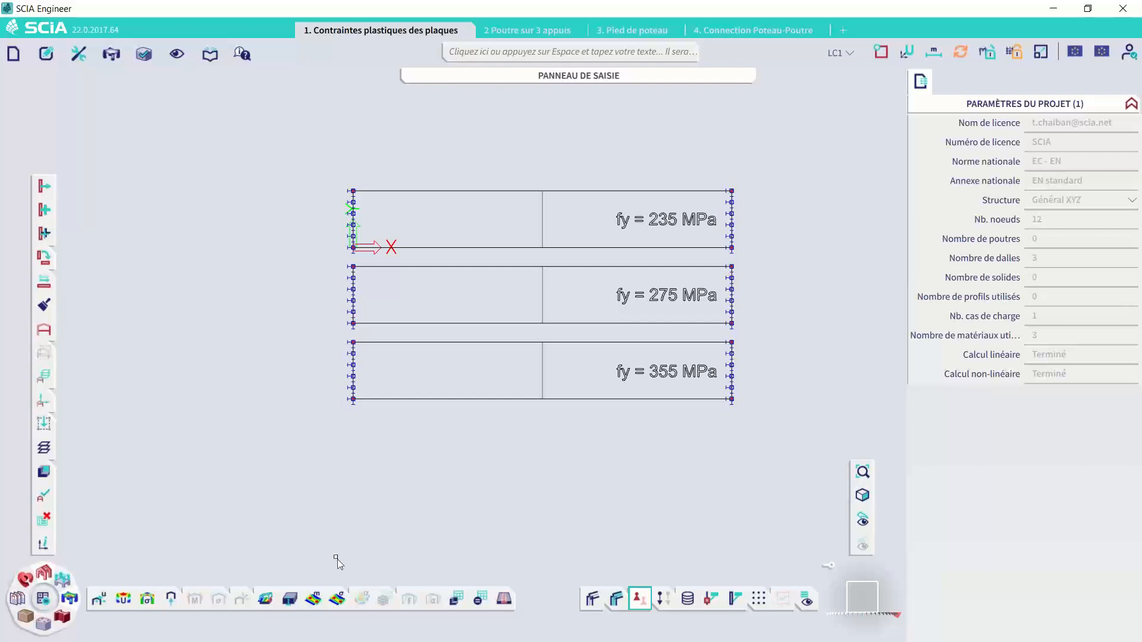
mouse_move(346, 600)
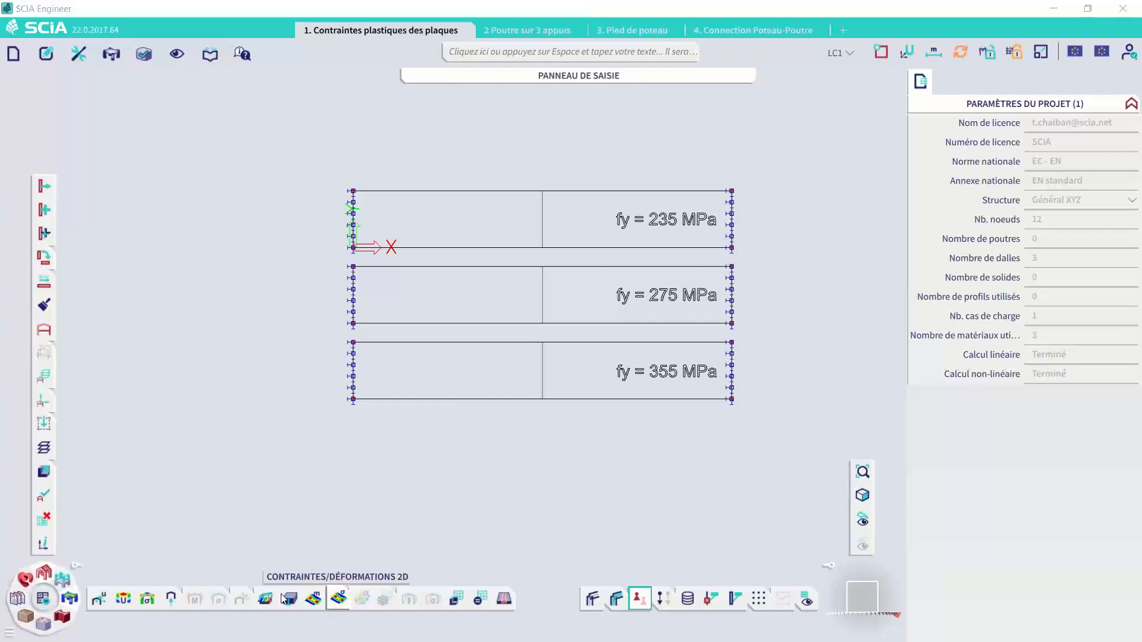
left_click(169, 600)
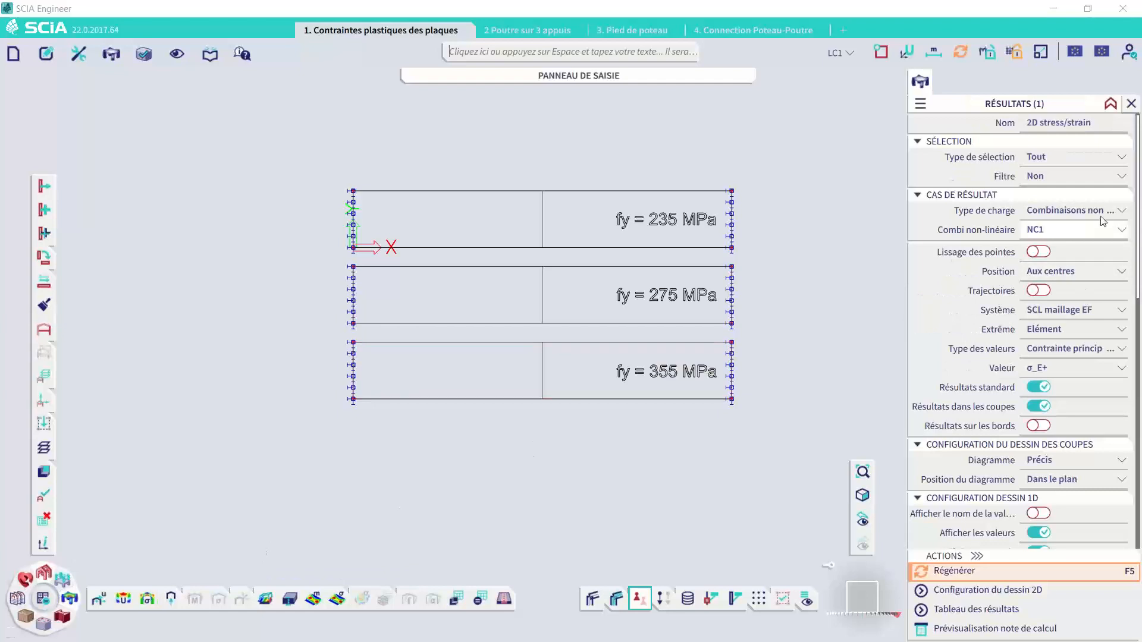
left_click(1069, 212)
left_click(1067, 226)
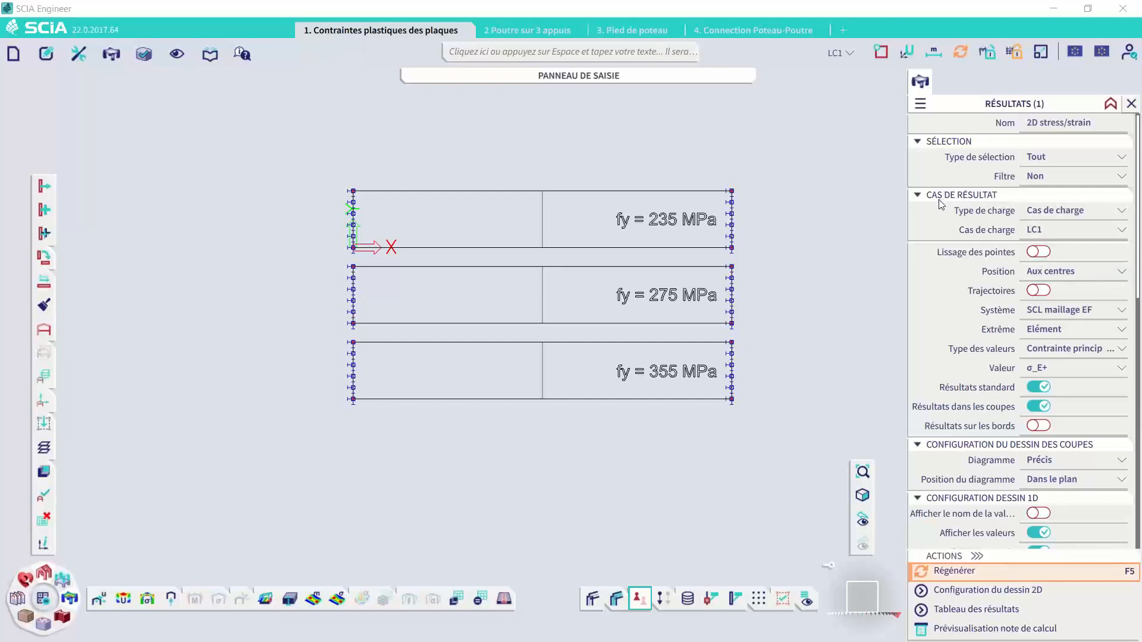
Check the value type and value choices, keep the principal stress σ_E+, and regenerate the 2D results
left_click(1080, 355)
left_click(1053, 373)
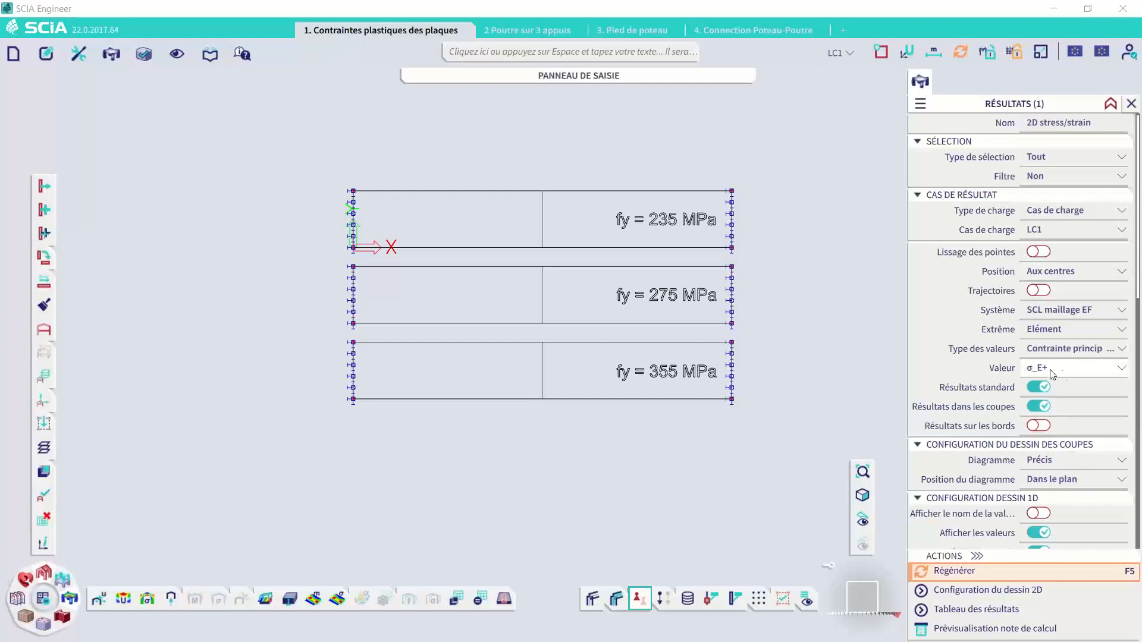
left_click(1074, 374)
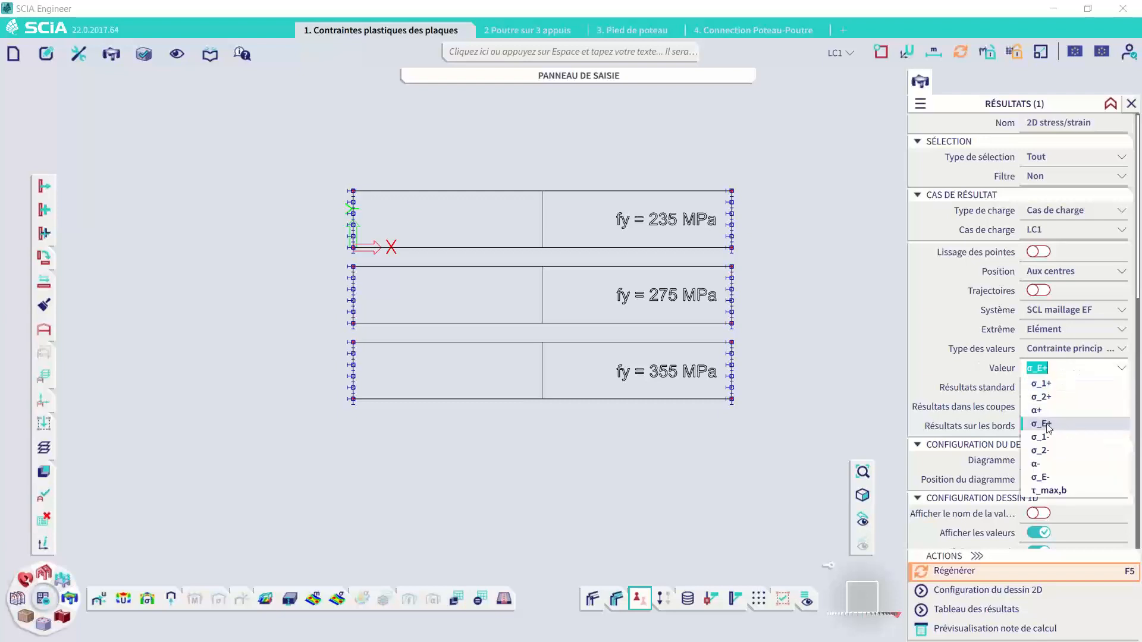
left_click(928, 362)
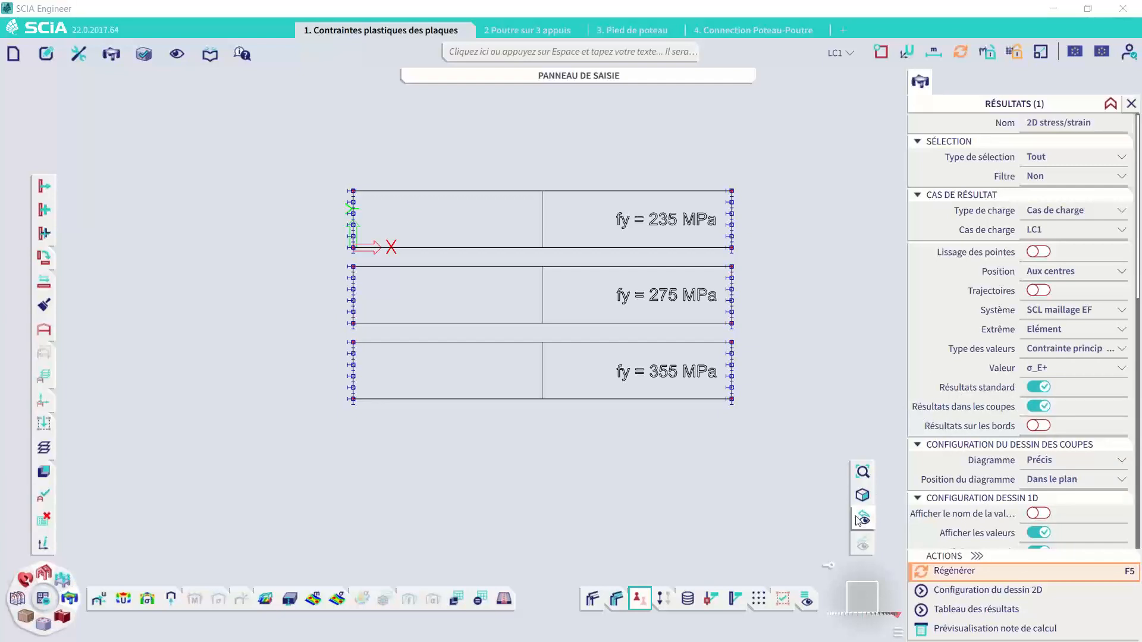
left_click(1017, 572)
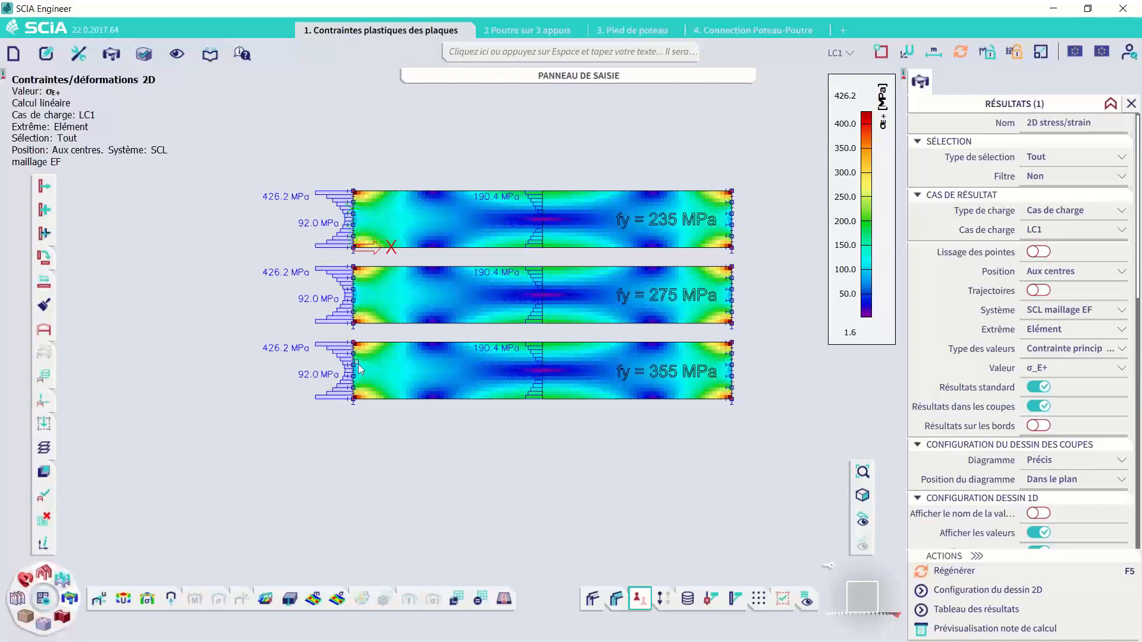
Display the σ_E+ stresses of the plates for non-linear combination NC1
left_click(1065, 210)
left_click(1071, 239)
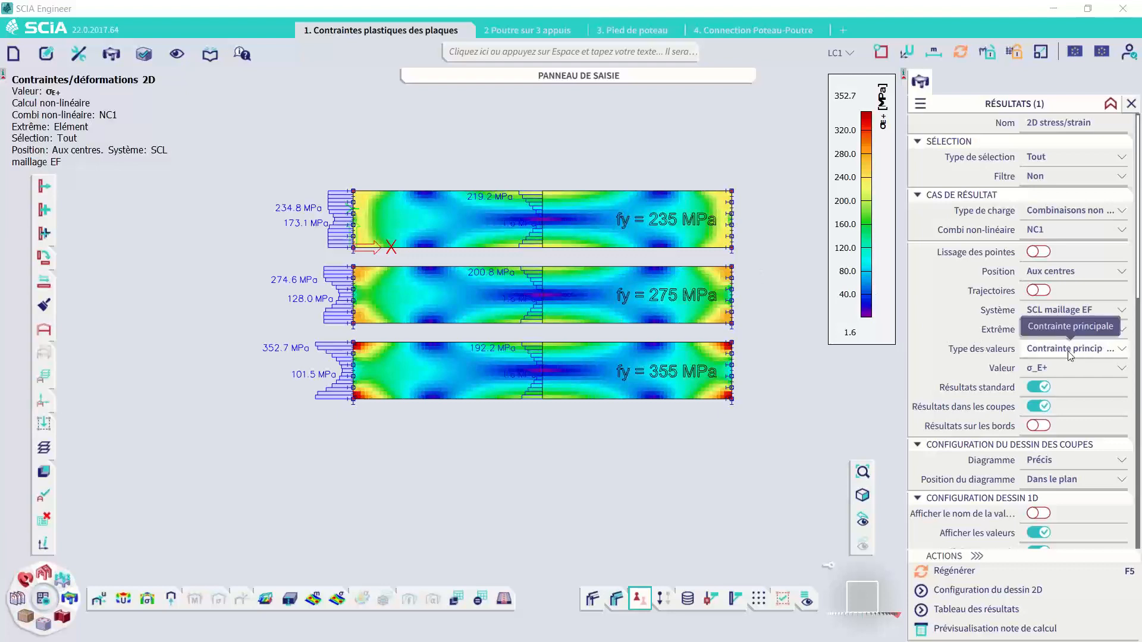
Display the 2D results as Déformation totale principale with value ε_tot_M- for non-linear combination NC1
left_click(1085, 349)
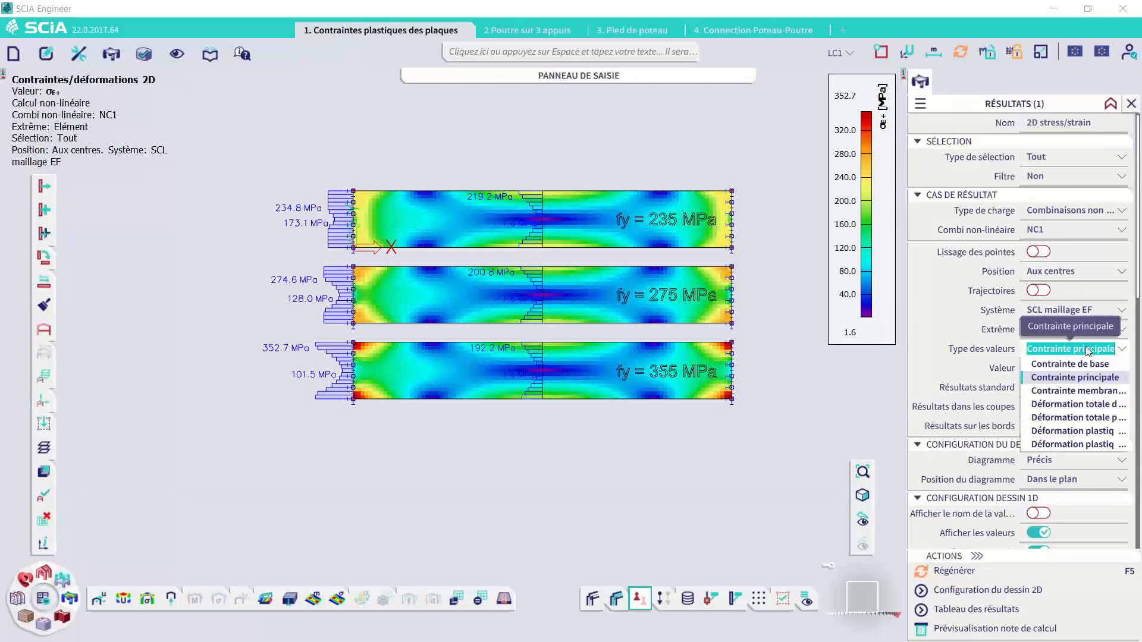
left_click(1099, 397)
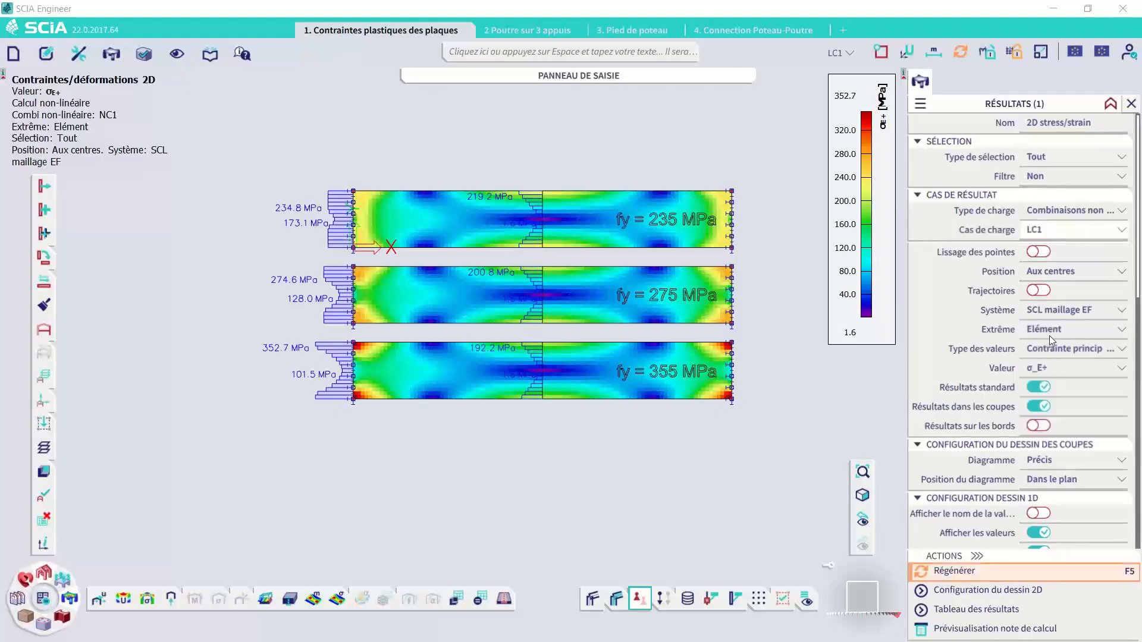
left_click(1070, 329)
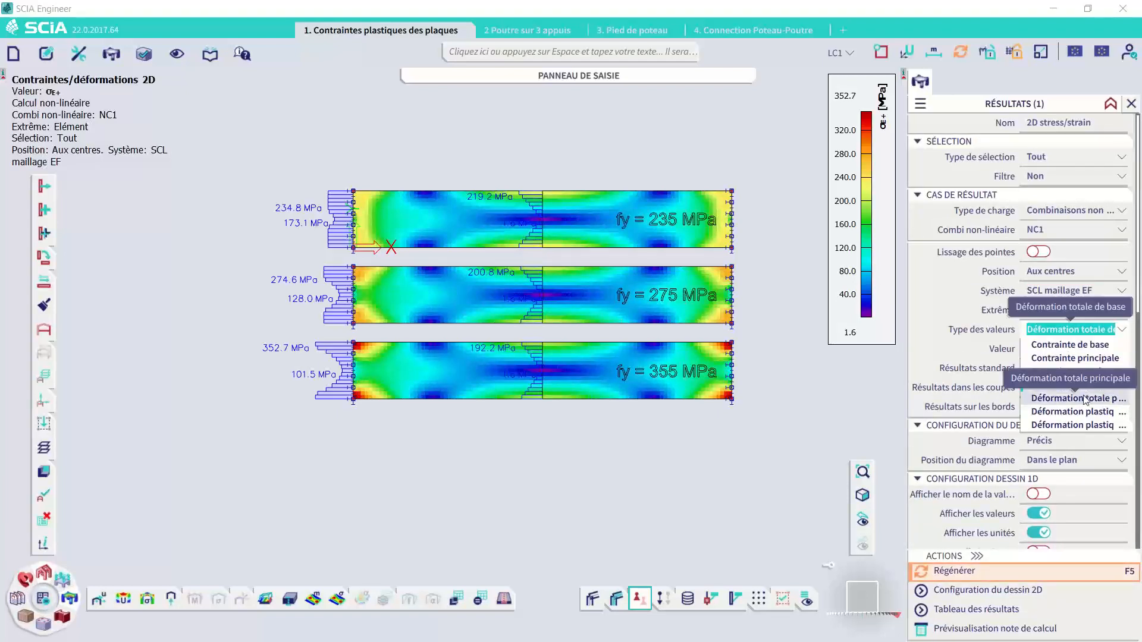
left_click(1080, 398)
left_click(1062, 366)
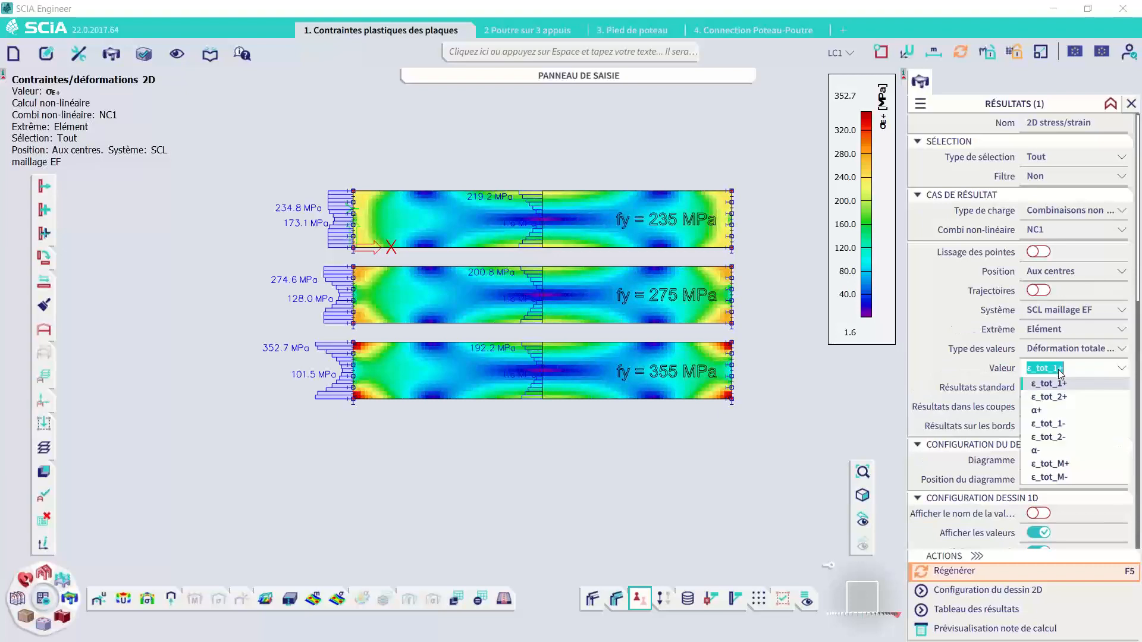
left_click(1063, 428)
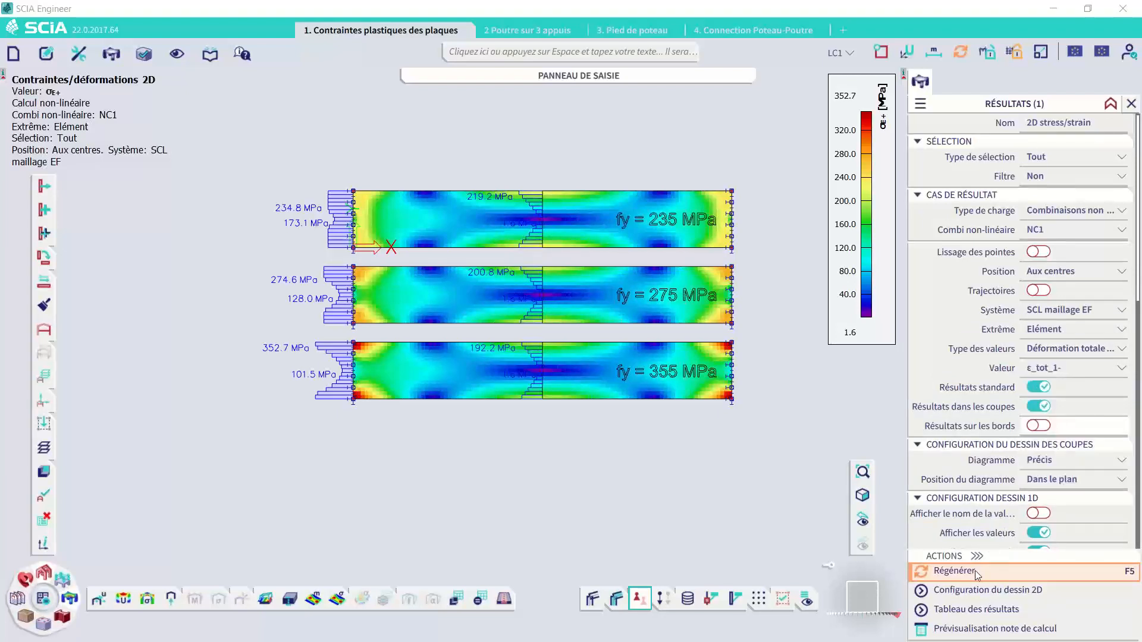
left_click(1070, 368)
left_click(1050, 476)
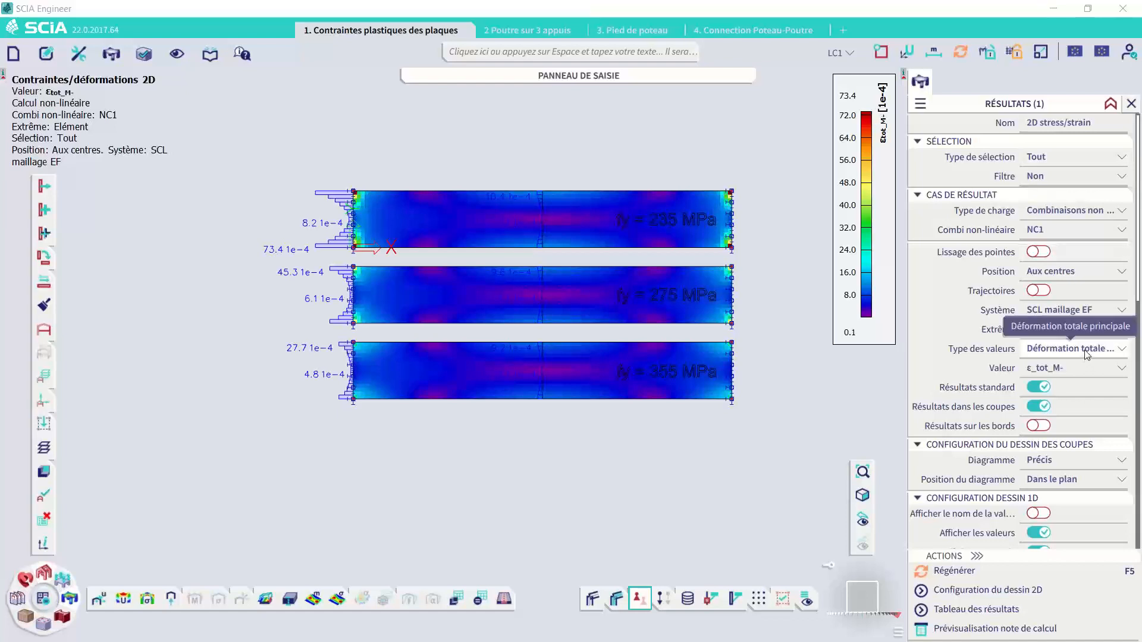
Display the principal plastic strain ε_pl_M+ of the plates for NC1 and examine the plastic zones at the supported edges
left_click(1040, 349)
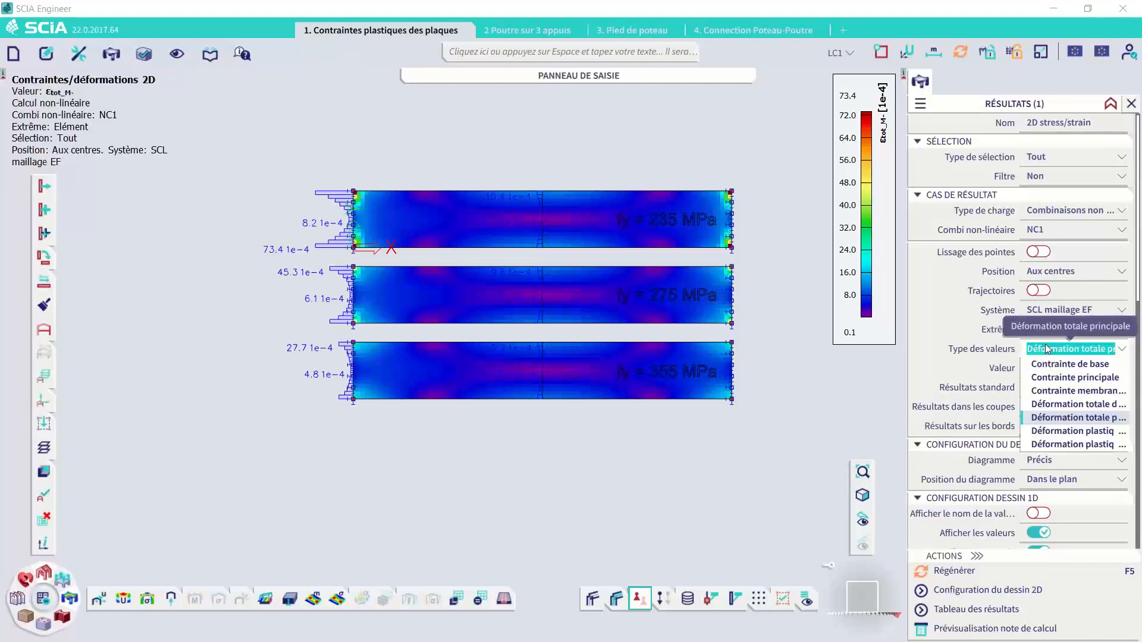
left_click(1064, 440)
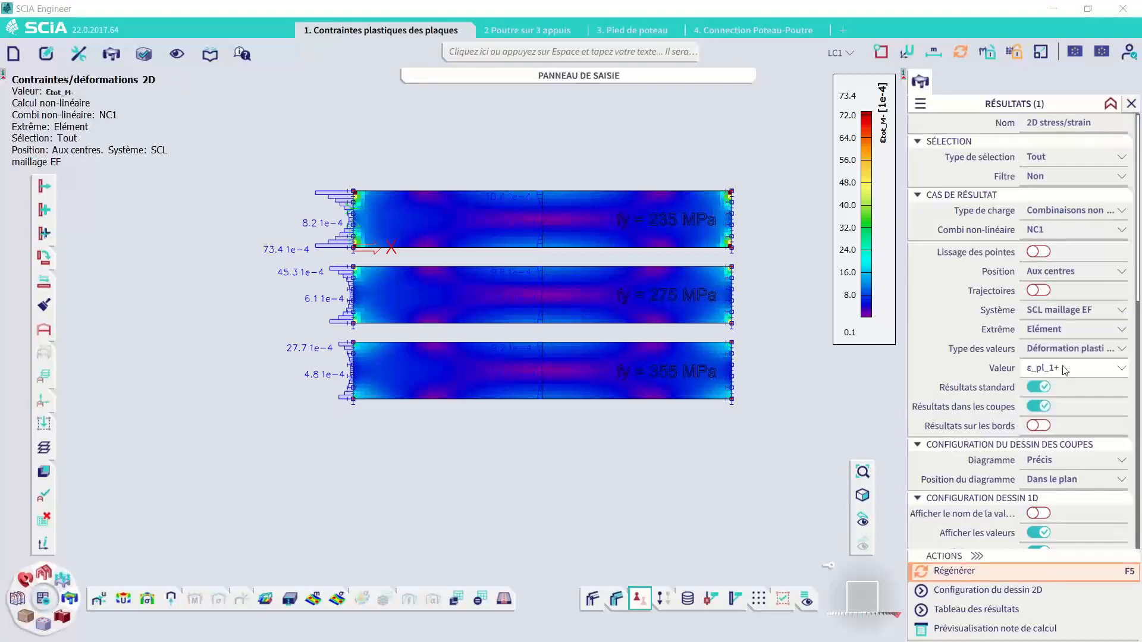
left_click(1066, 368)
left_click(1046, 464)
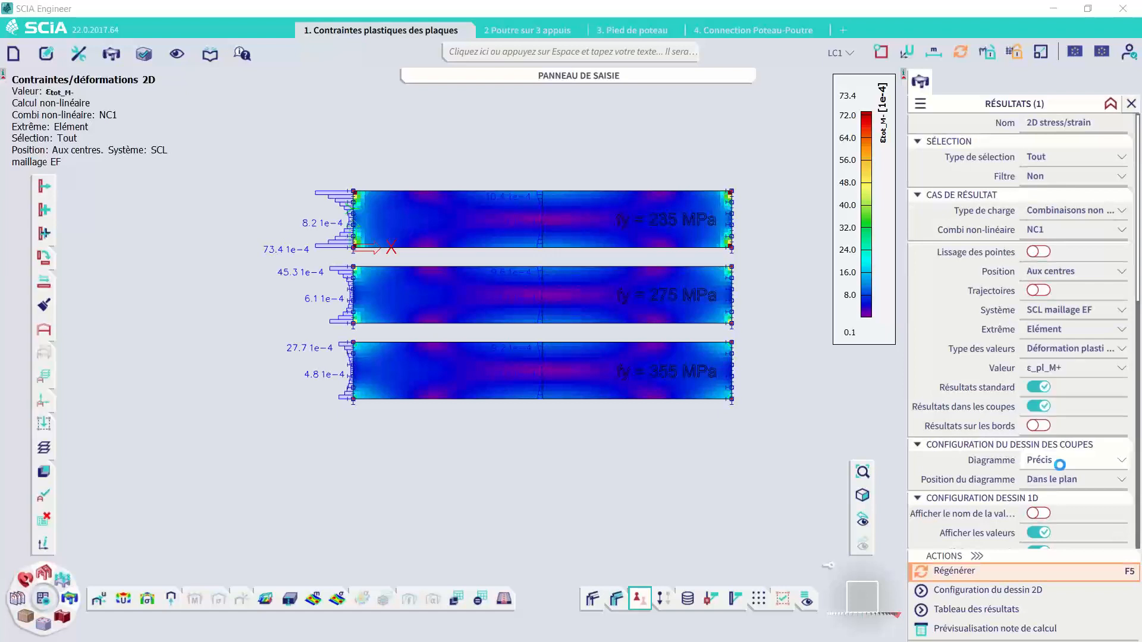
left_click(969, 571)
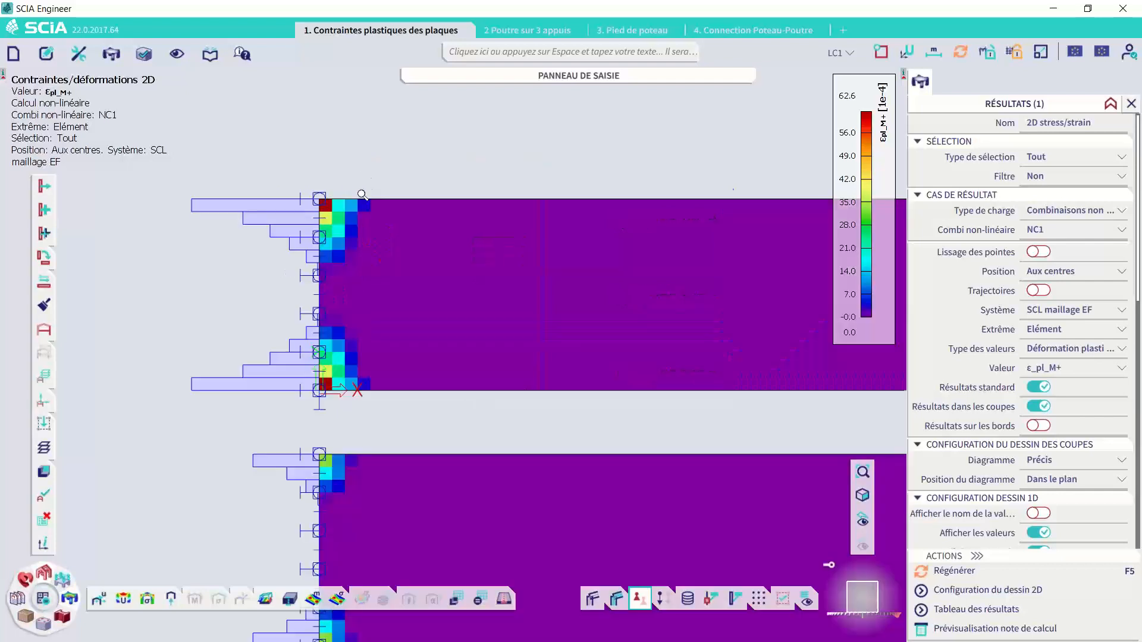
scroll(360, 215, "up", 3)
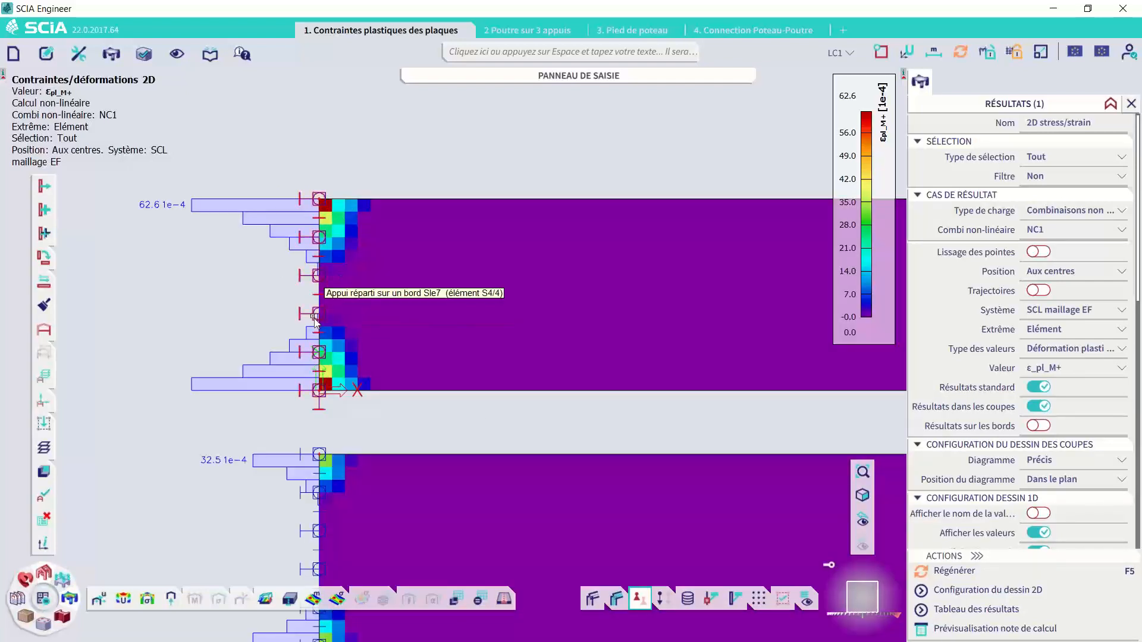
scroll(327, 385, "down", 3)
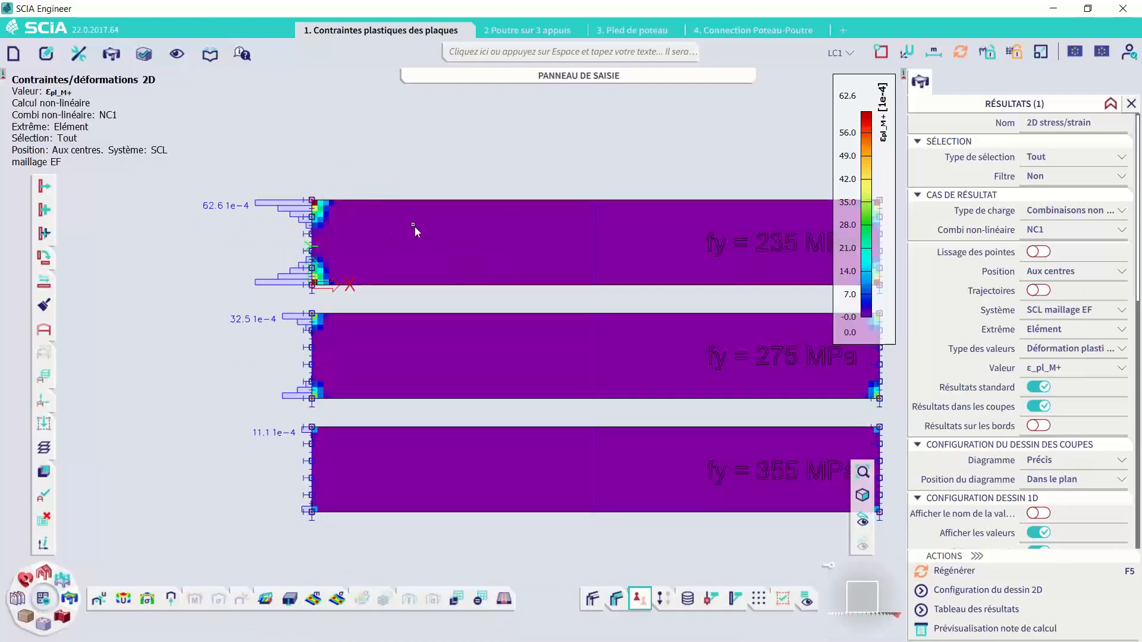
middle_click_drag(416, 232, 331, 204)
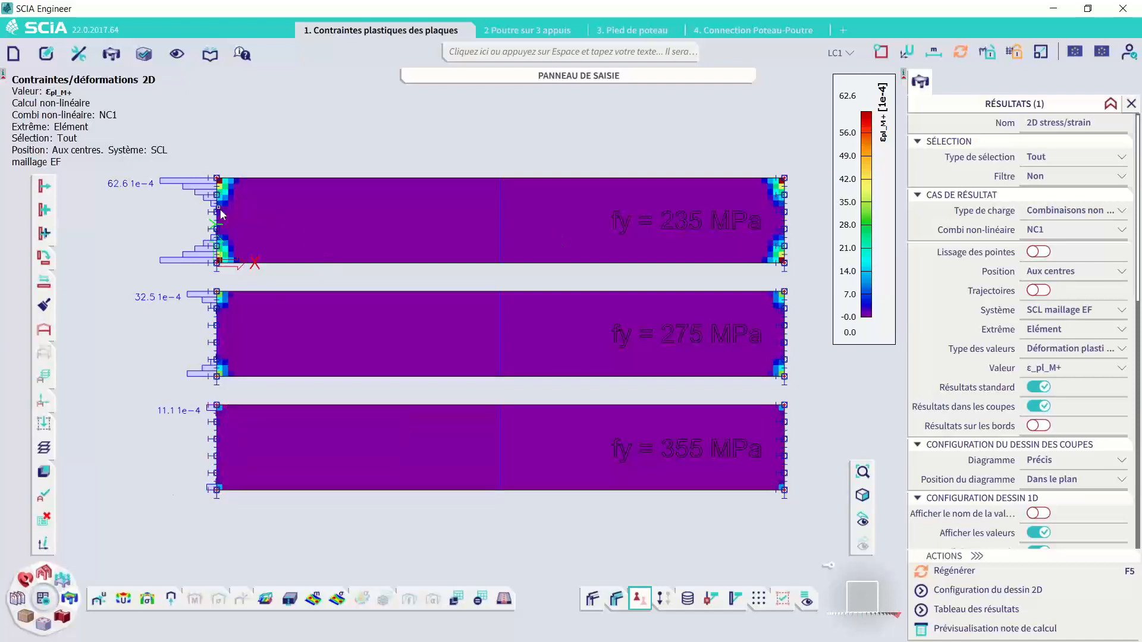
Open the Contraintes 3D results and display the principal plastic strain ε_pl_M of the plates for NC1
left_click(148, 599)
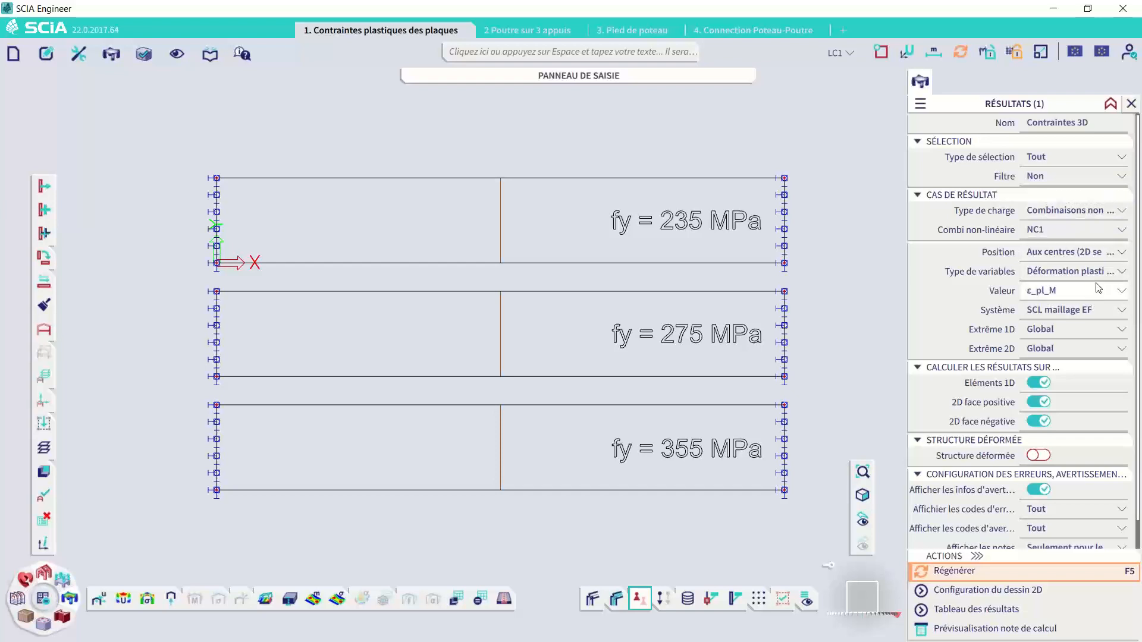
left_click(1068, 271)
left_click(1077, 353)
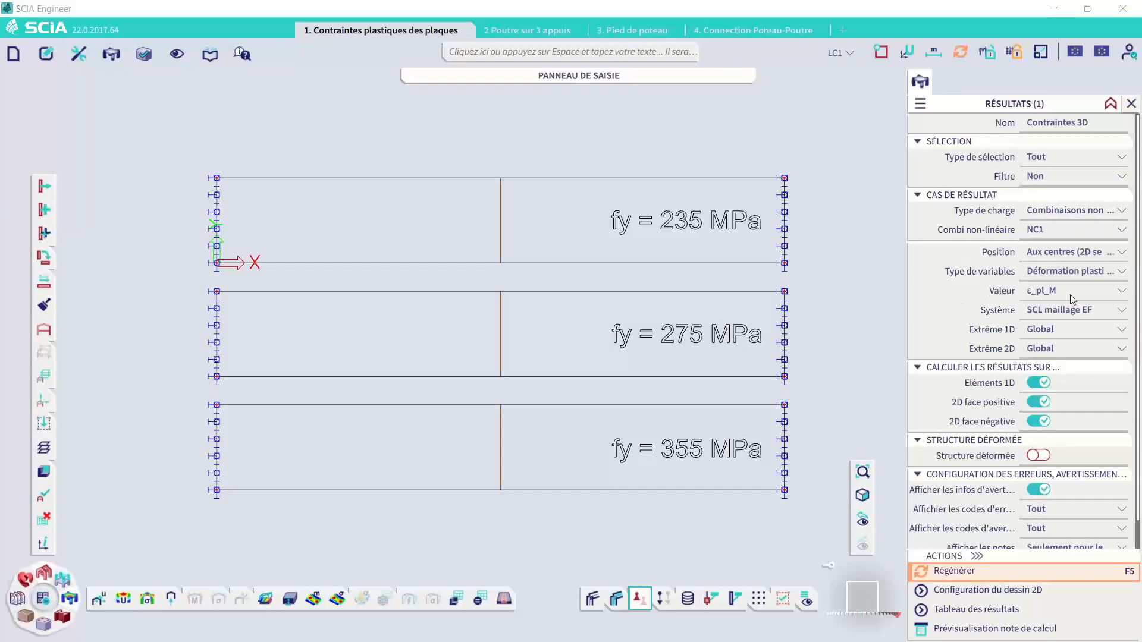
left_click(994, 574)
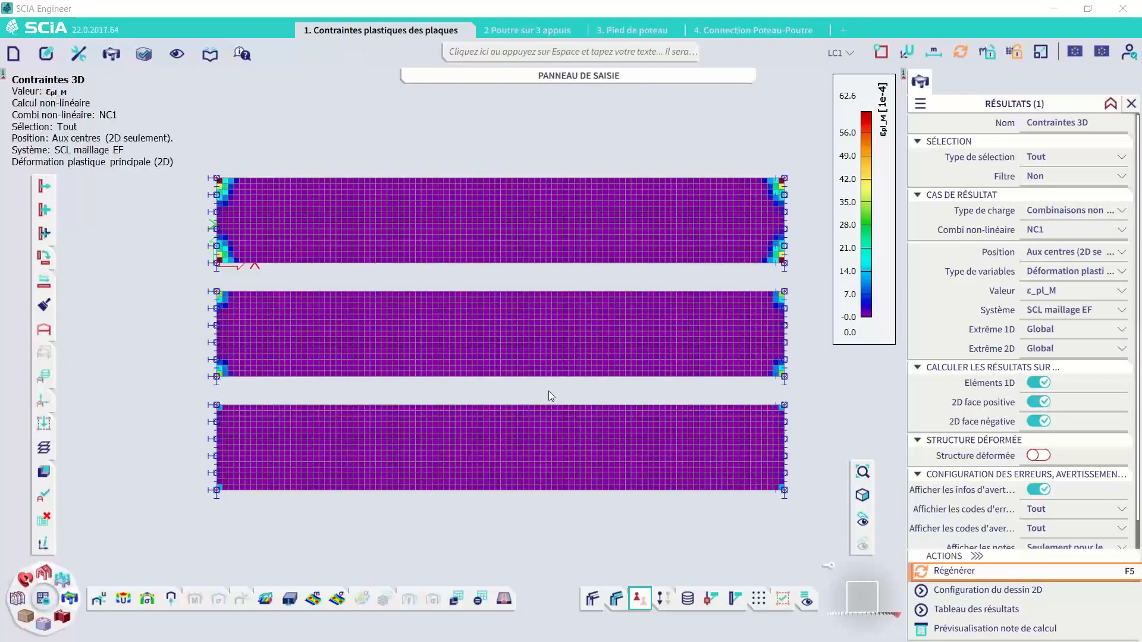